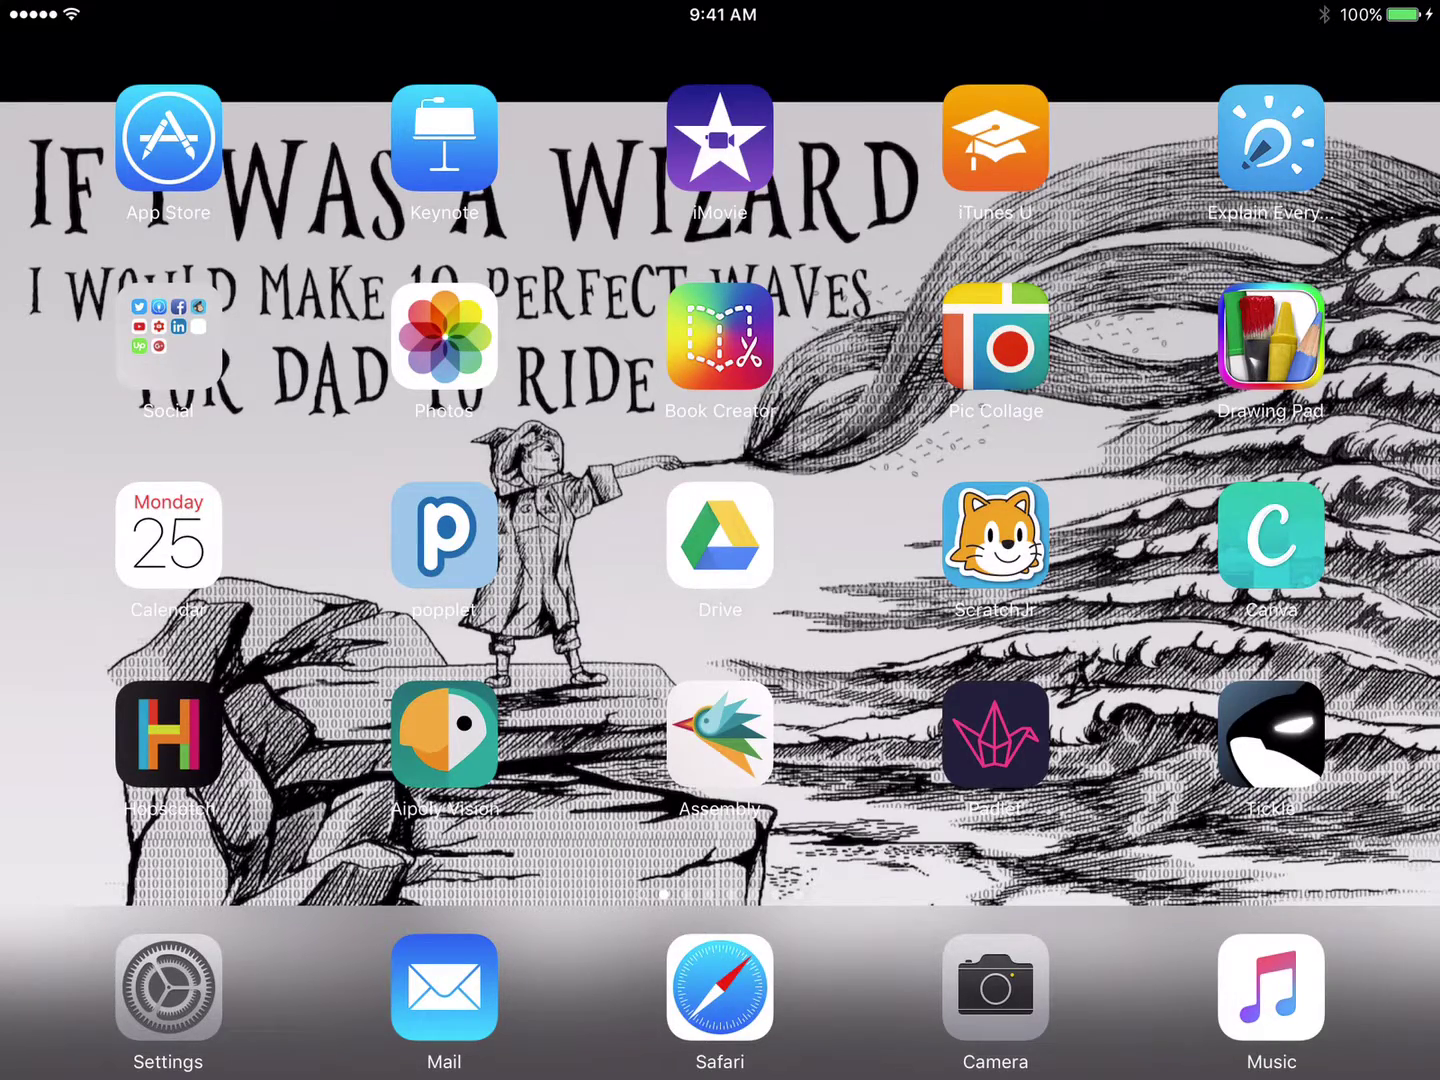
Dismiss the photo picker and save the seesaw slide as project 'weight'
click(1271, 139)
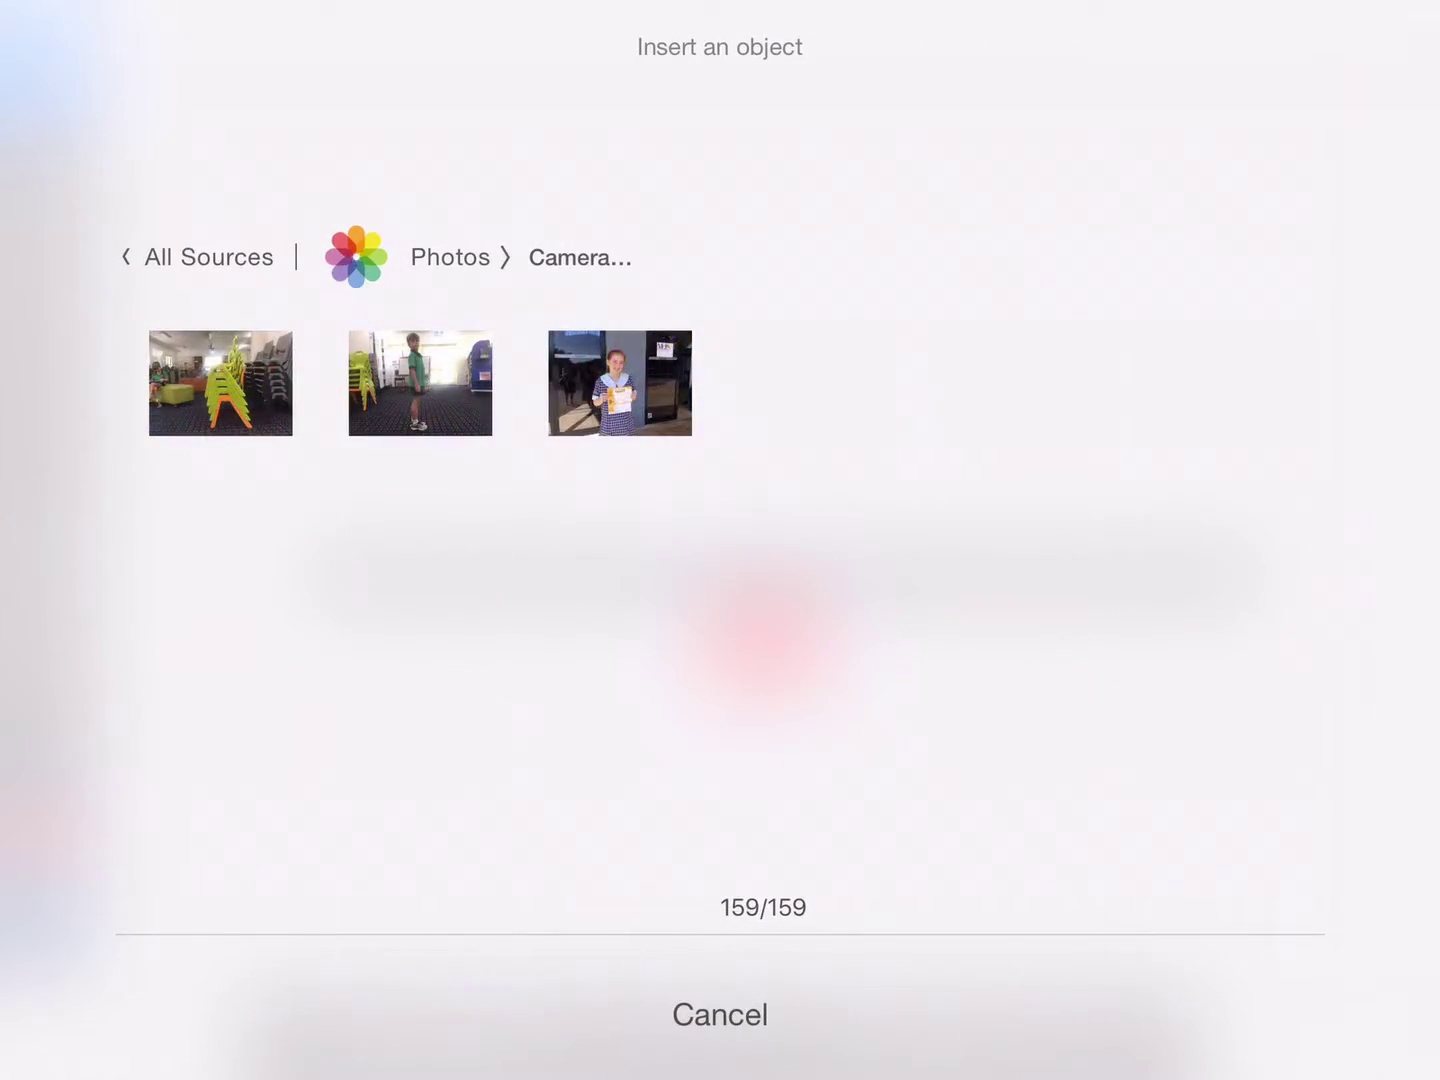
click(720, 1014)
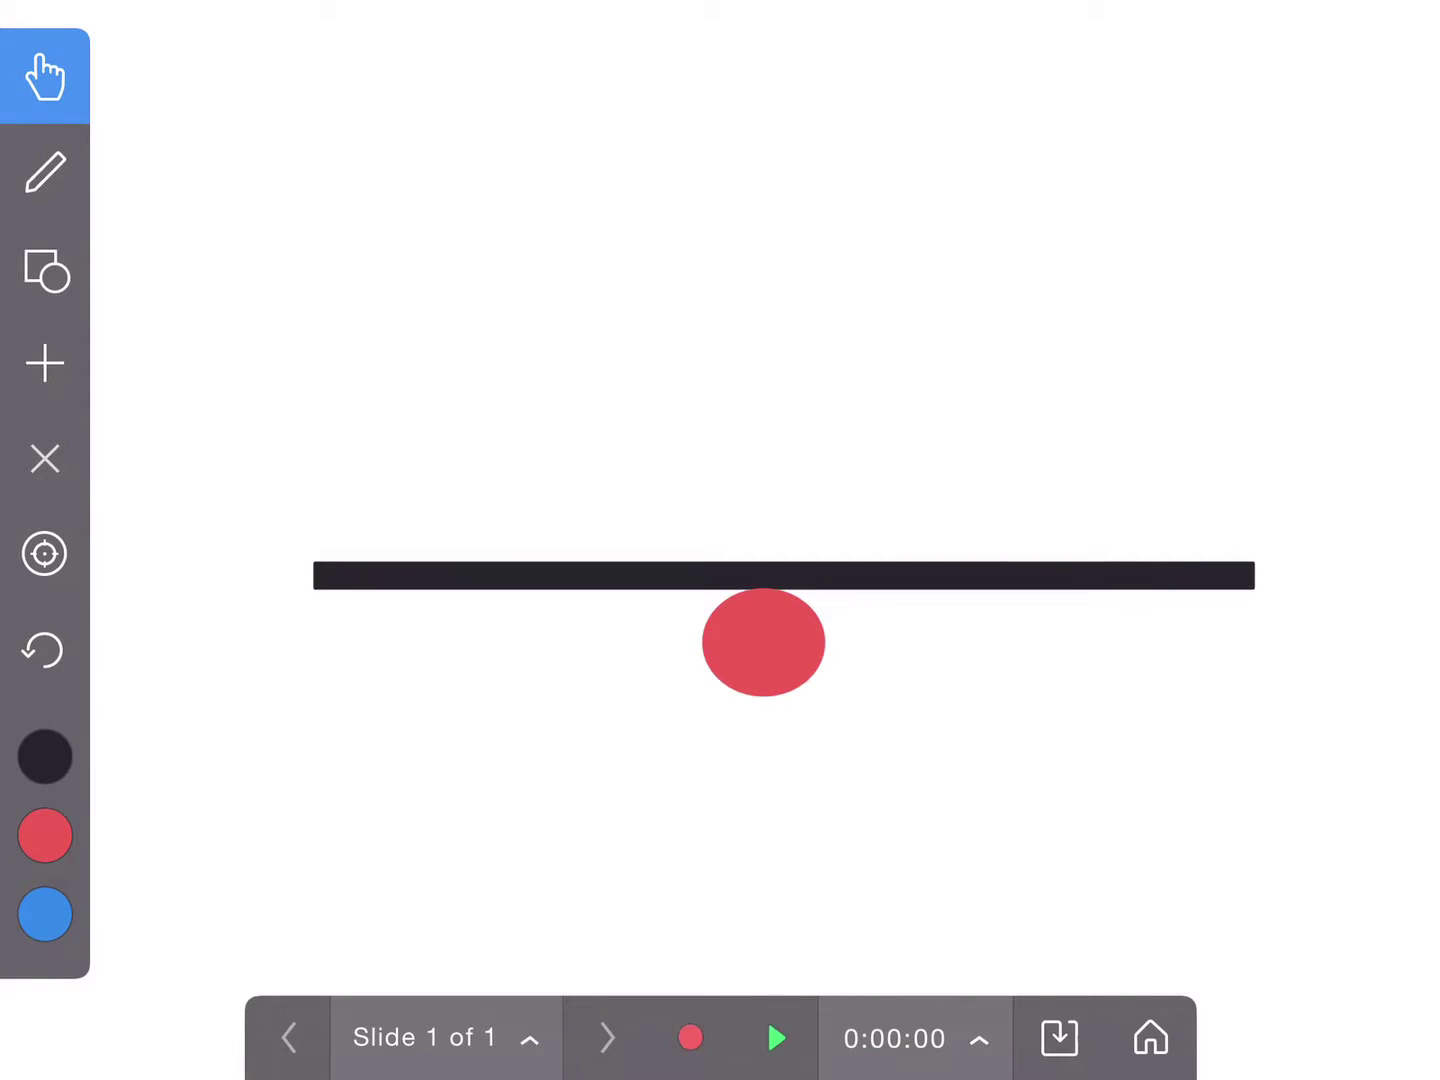
click(1059, 1037)
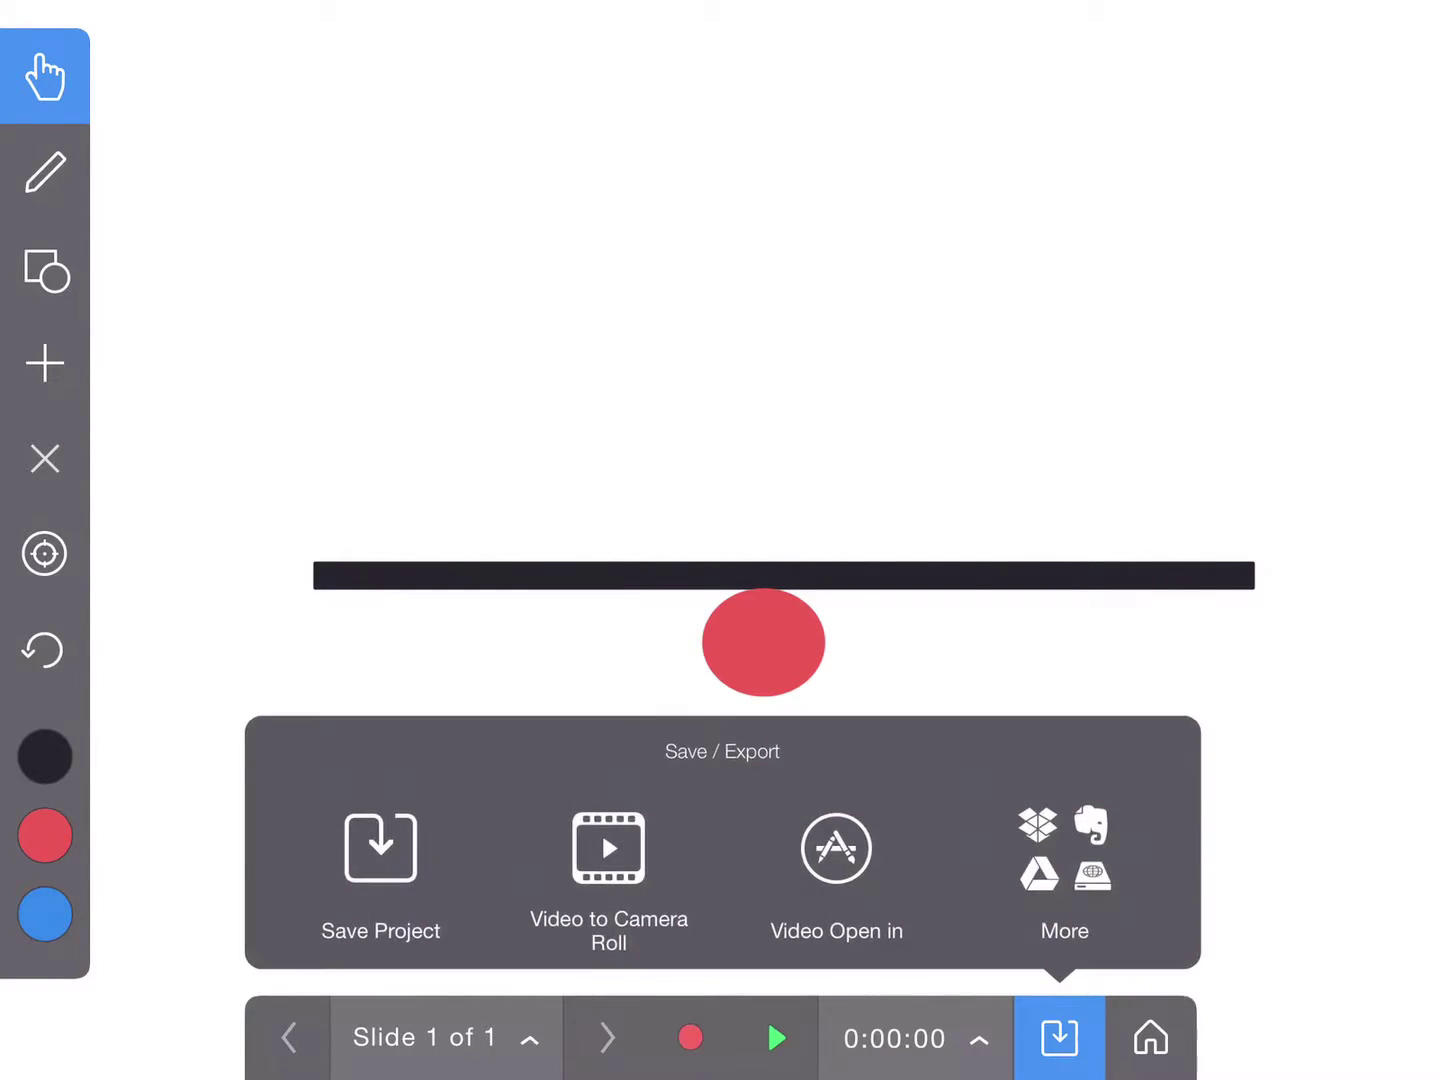
click(380, 855)
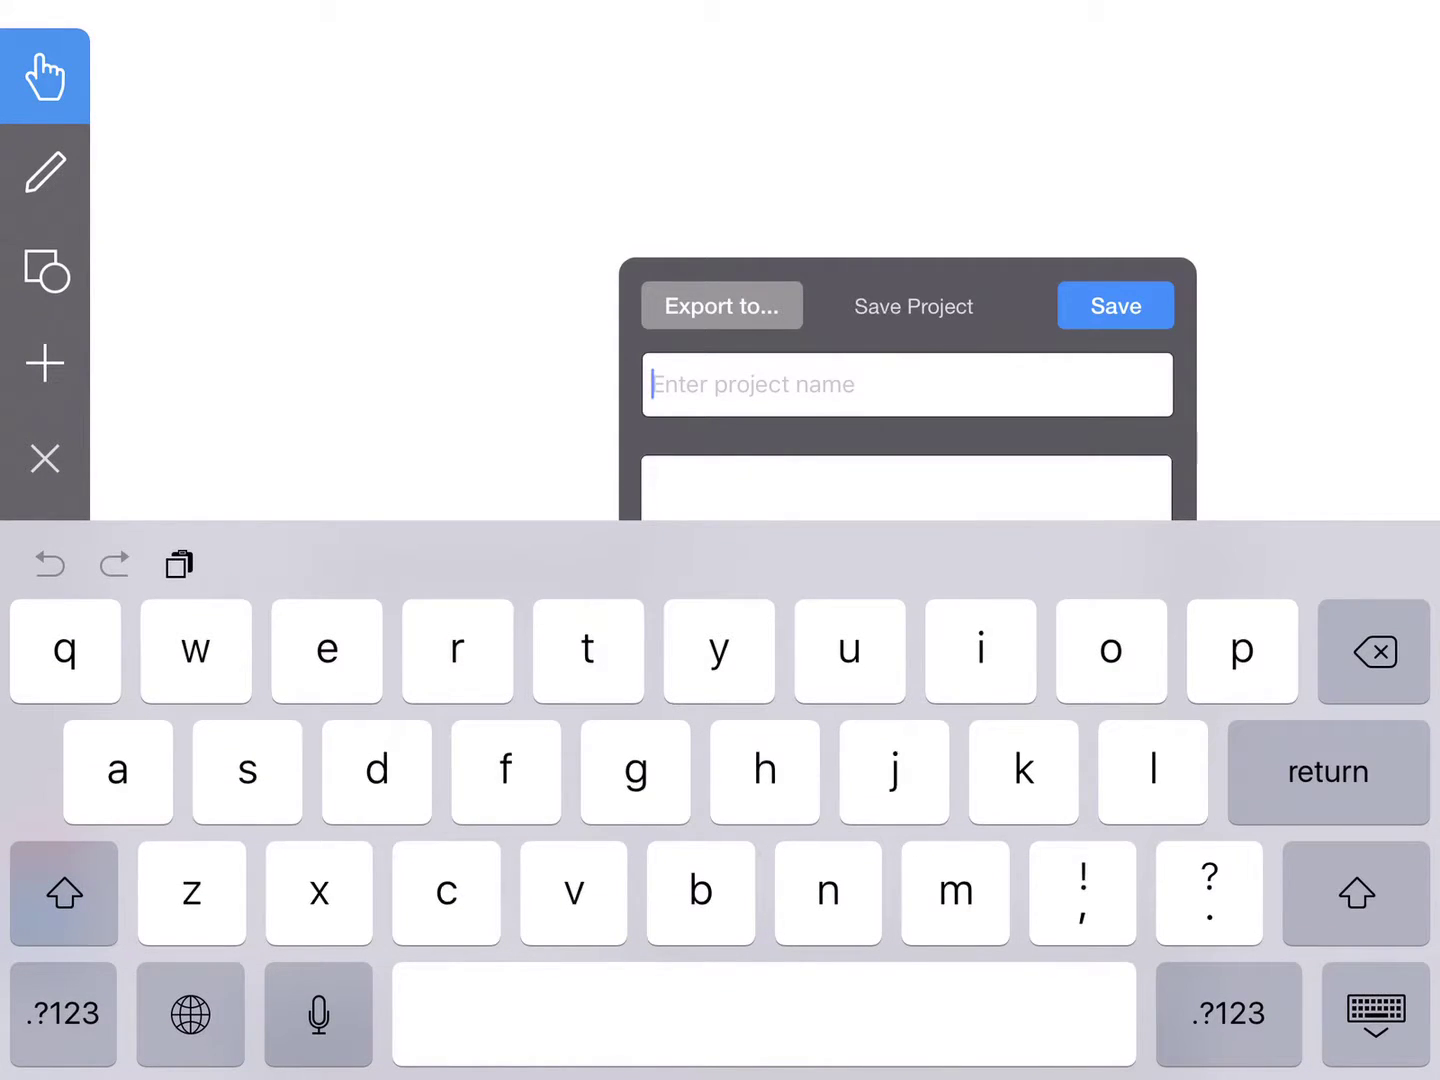
text(weight)
click(1116, 306)
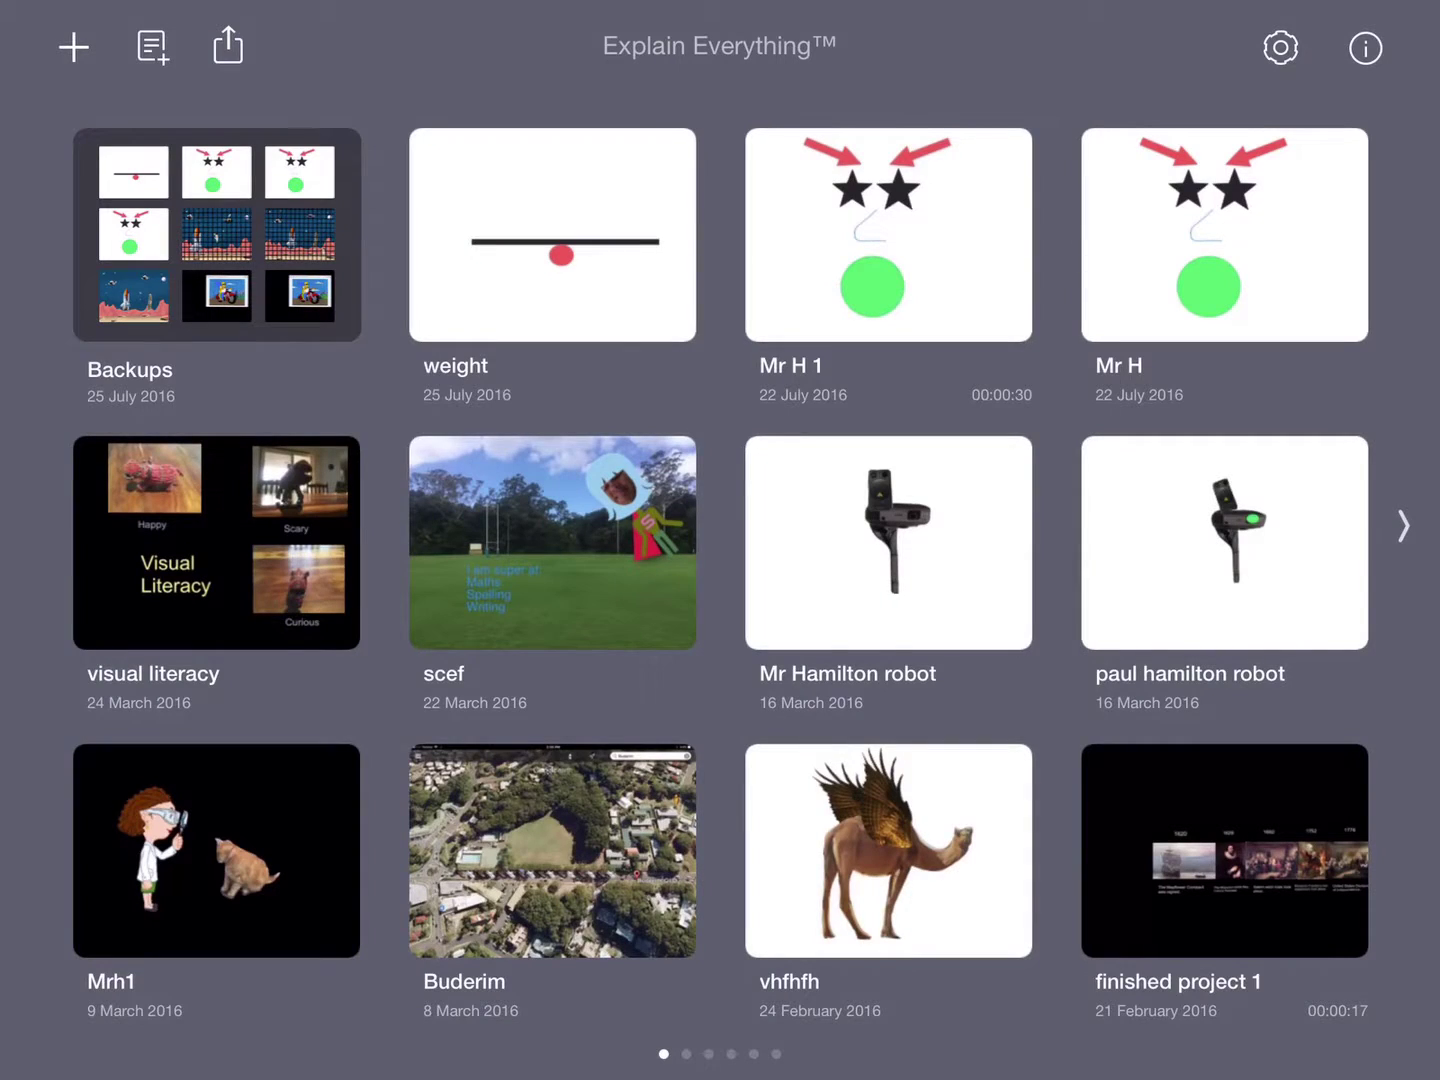
Check the Settings popover, close it, and reopen the 'weight' project from the gallery
click(1280, 48)
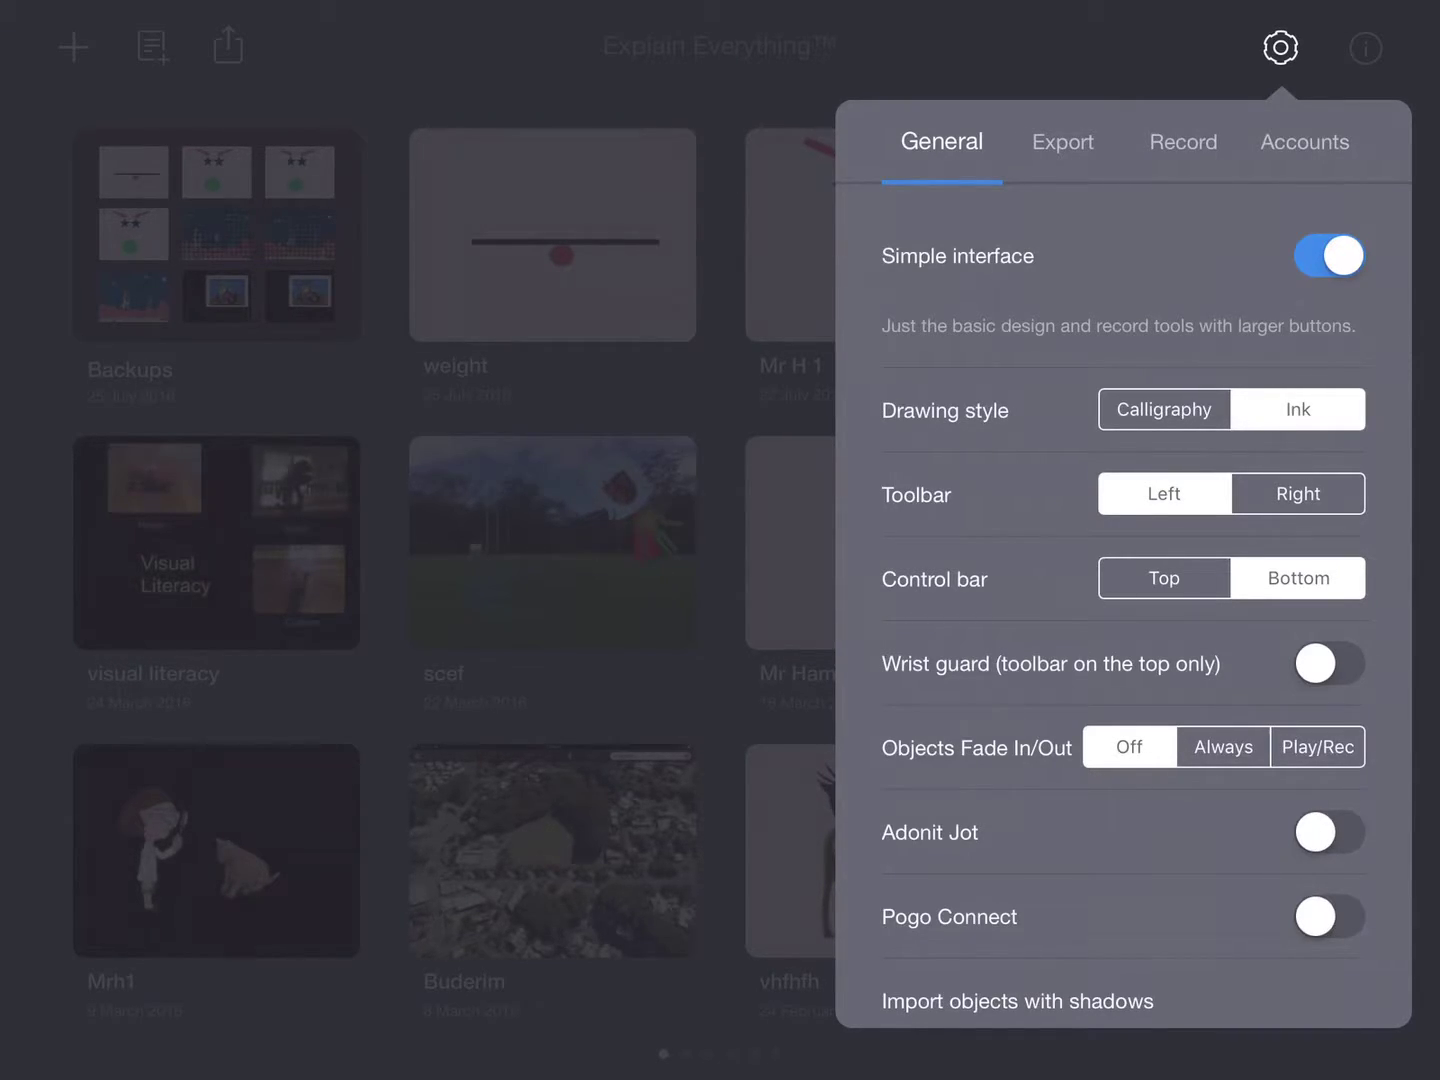
click(450, 675)
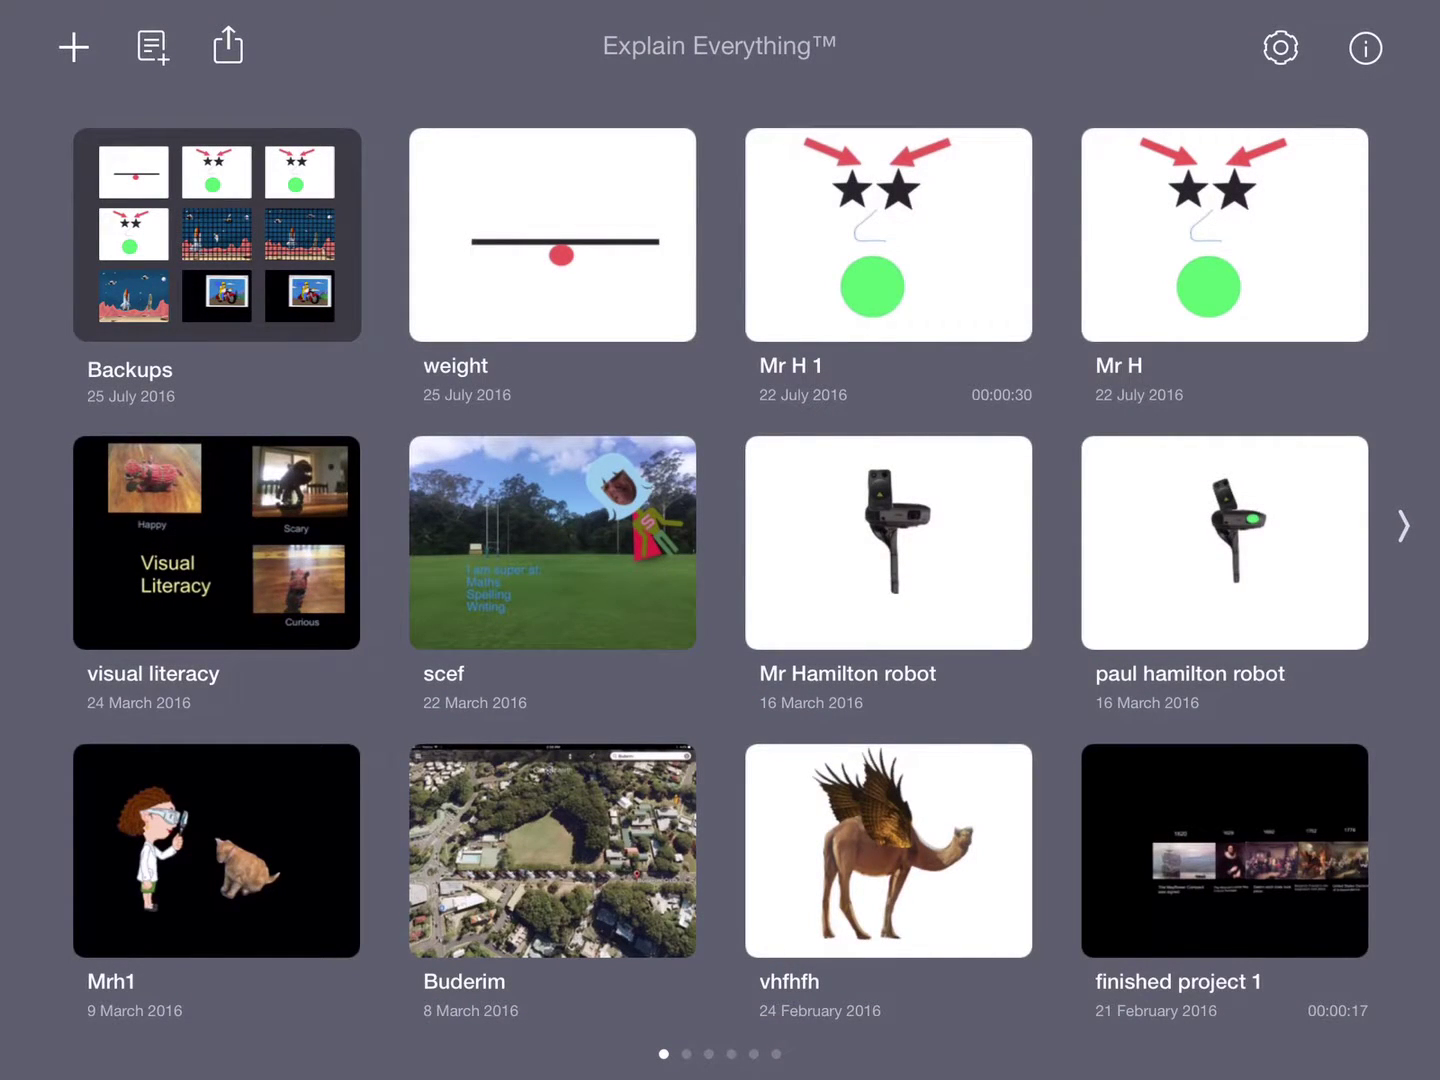
click(553, 234)
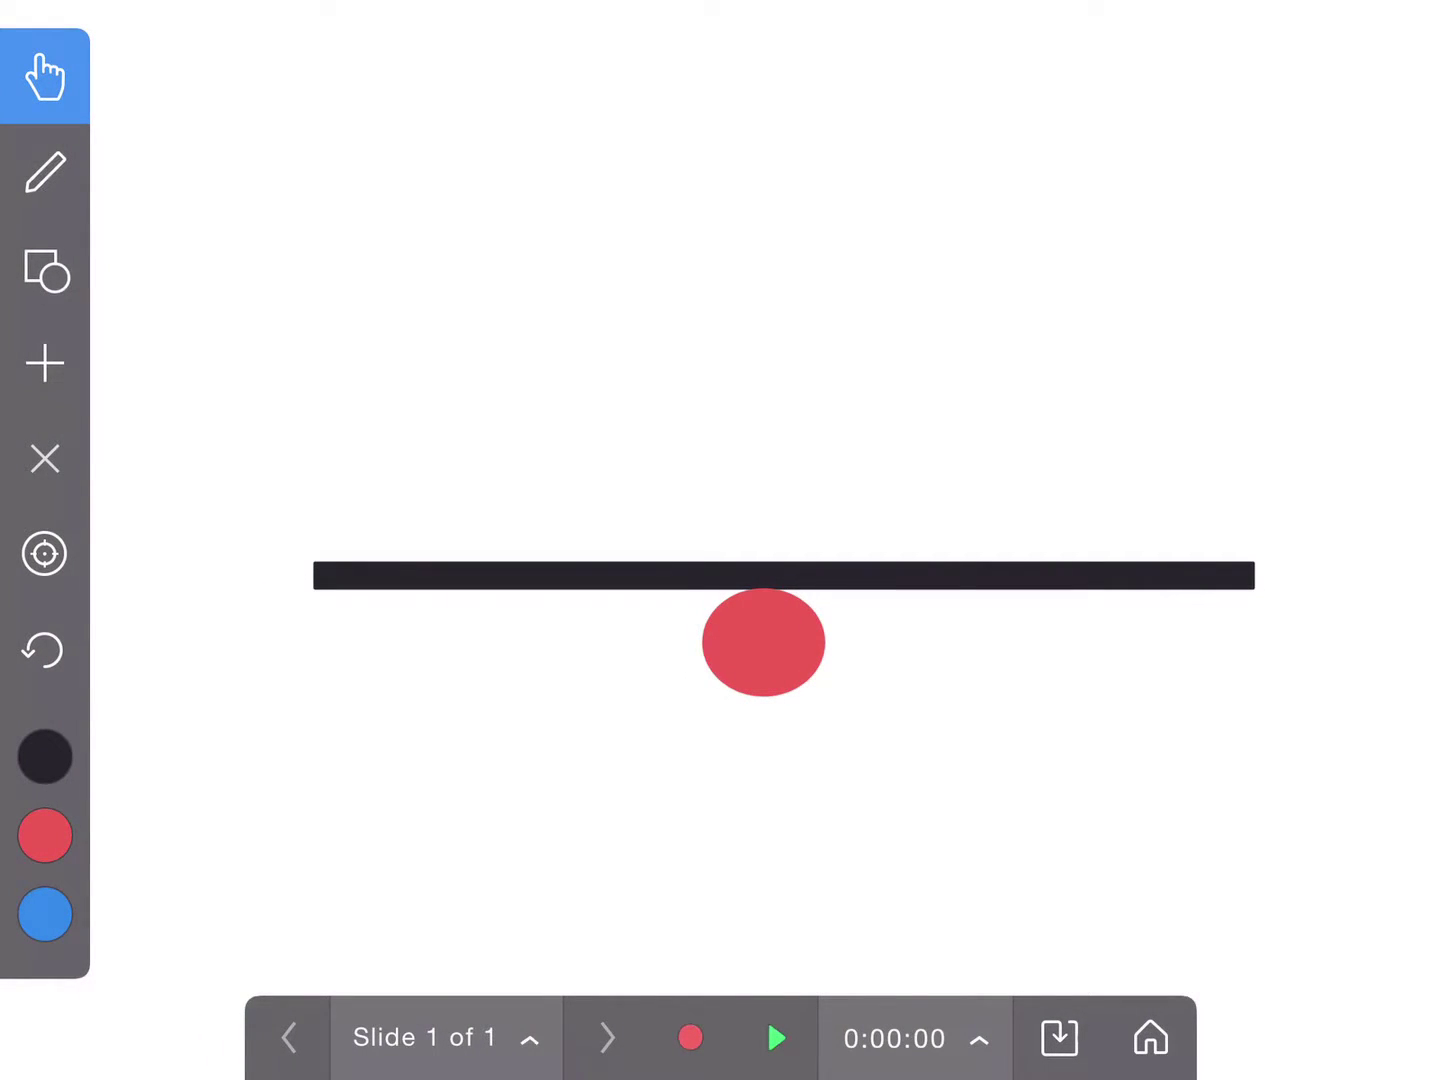
Nudge the red circle and bar into place, then tilt the bar so its left end dips
drag(764, 644, 770, 644)
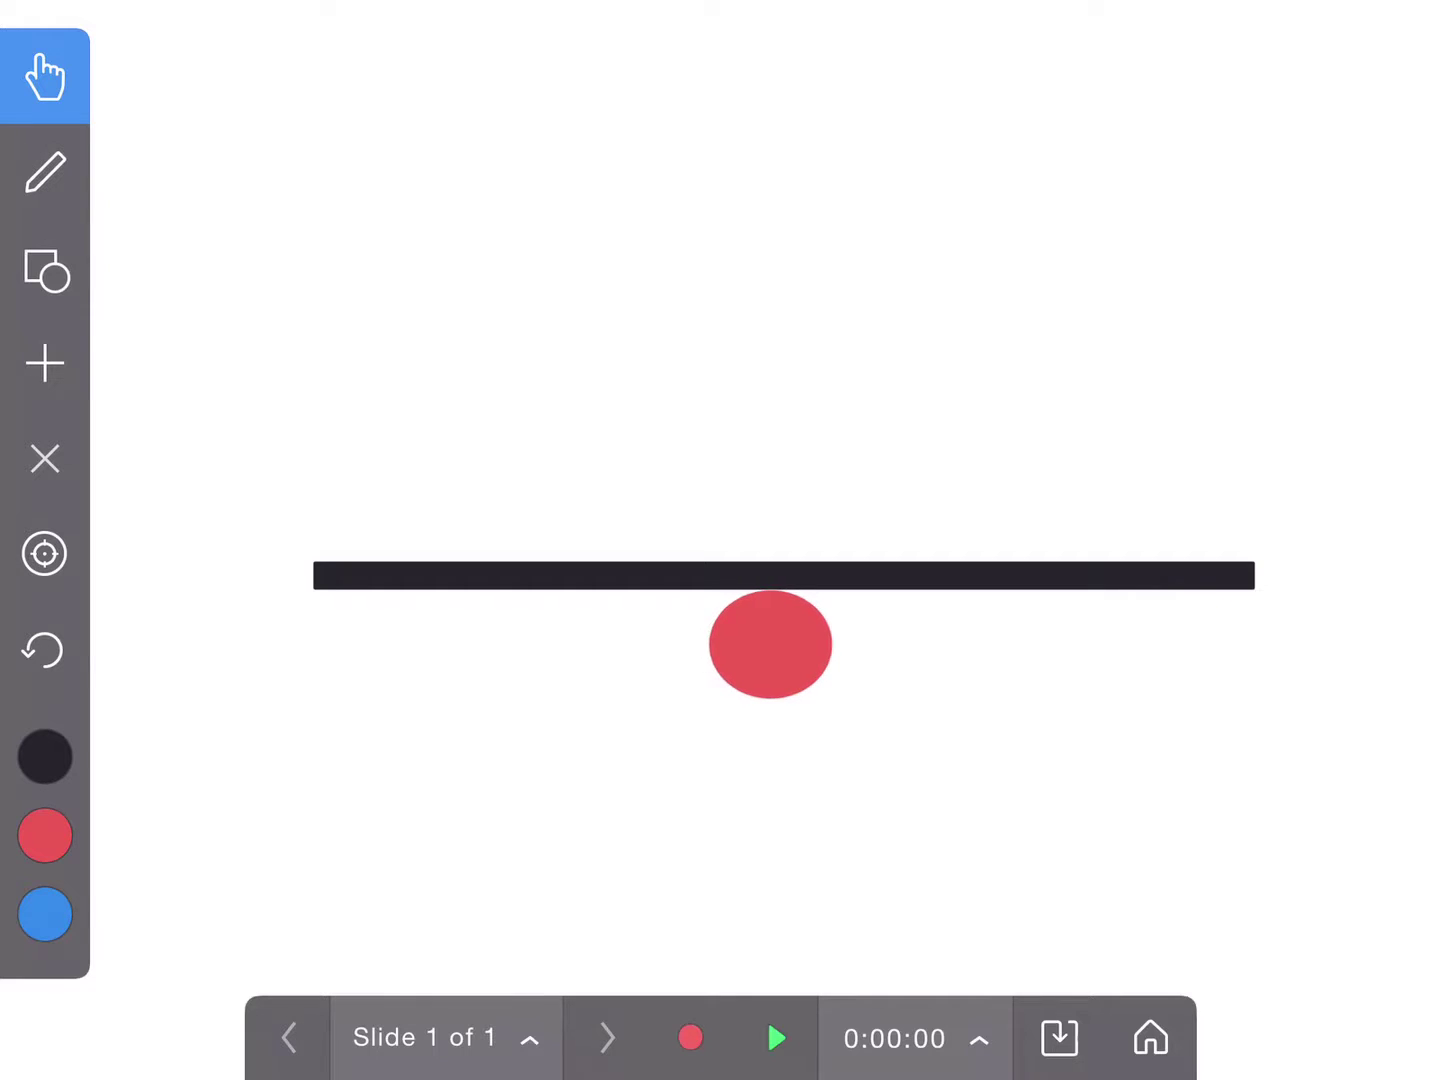
drag(783, 575, 772, 574)
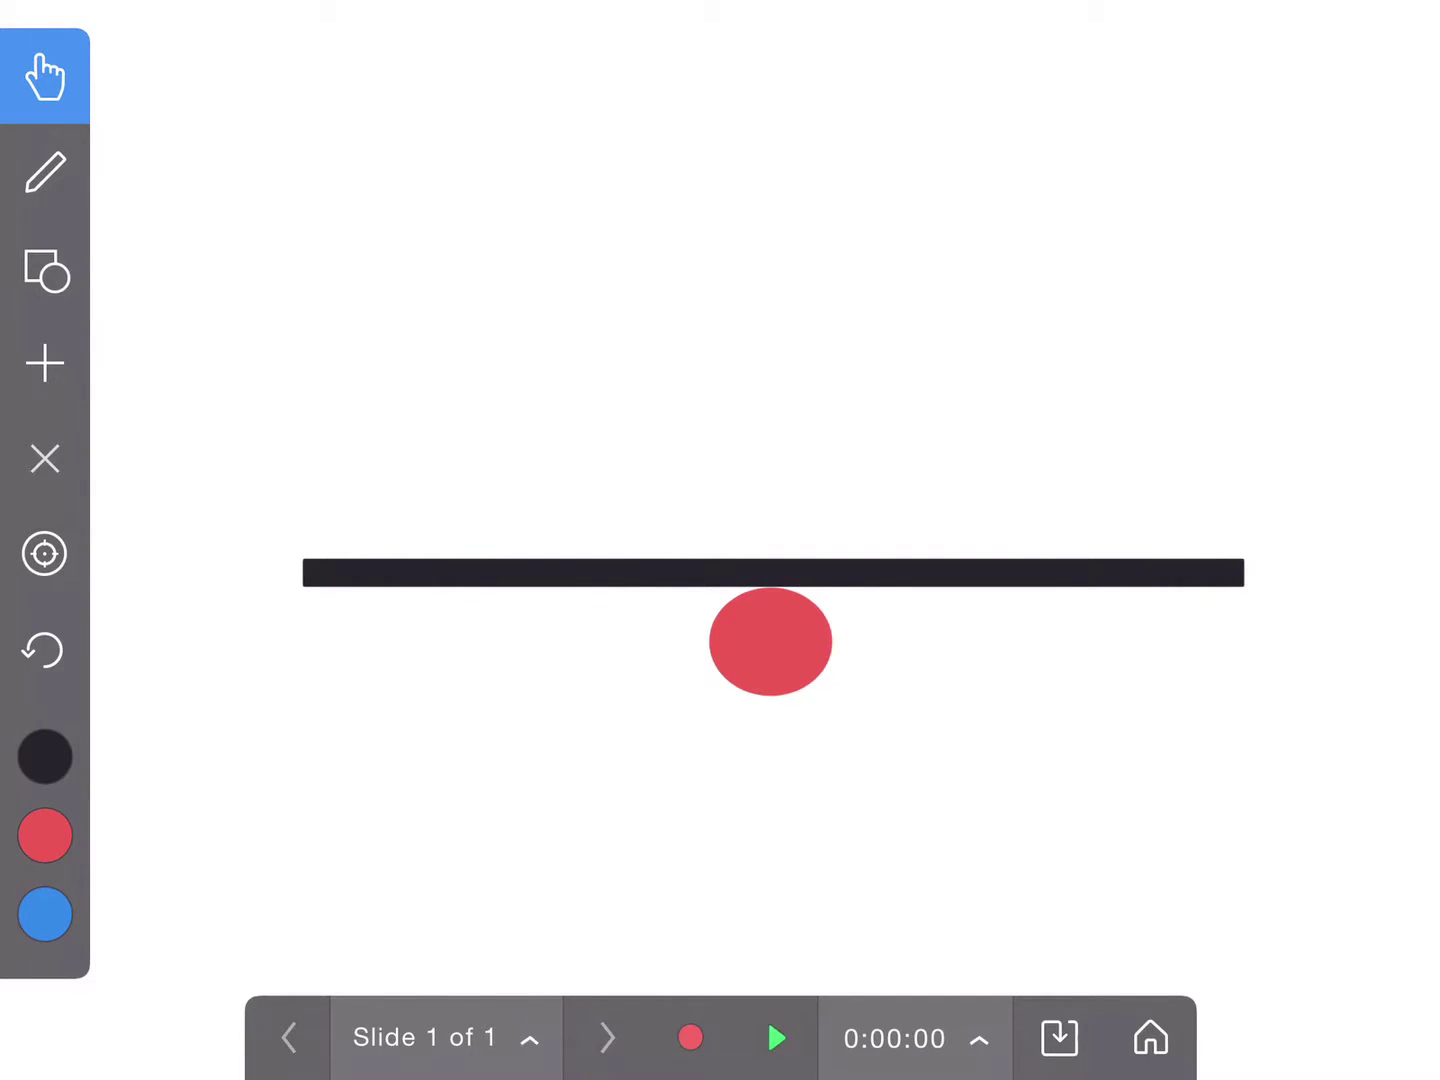
drag(1192, 575, 1203, 506)
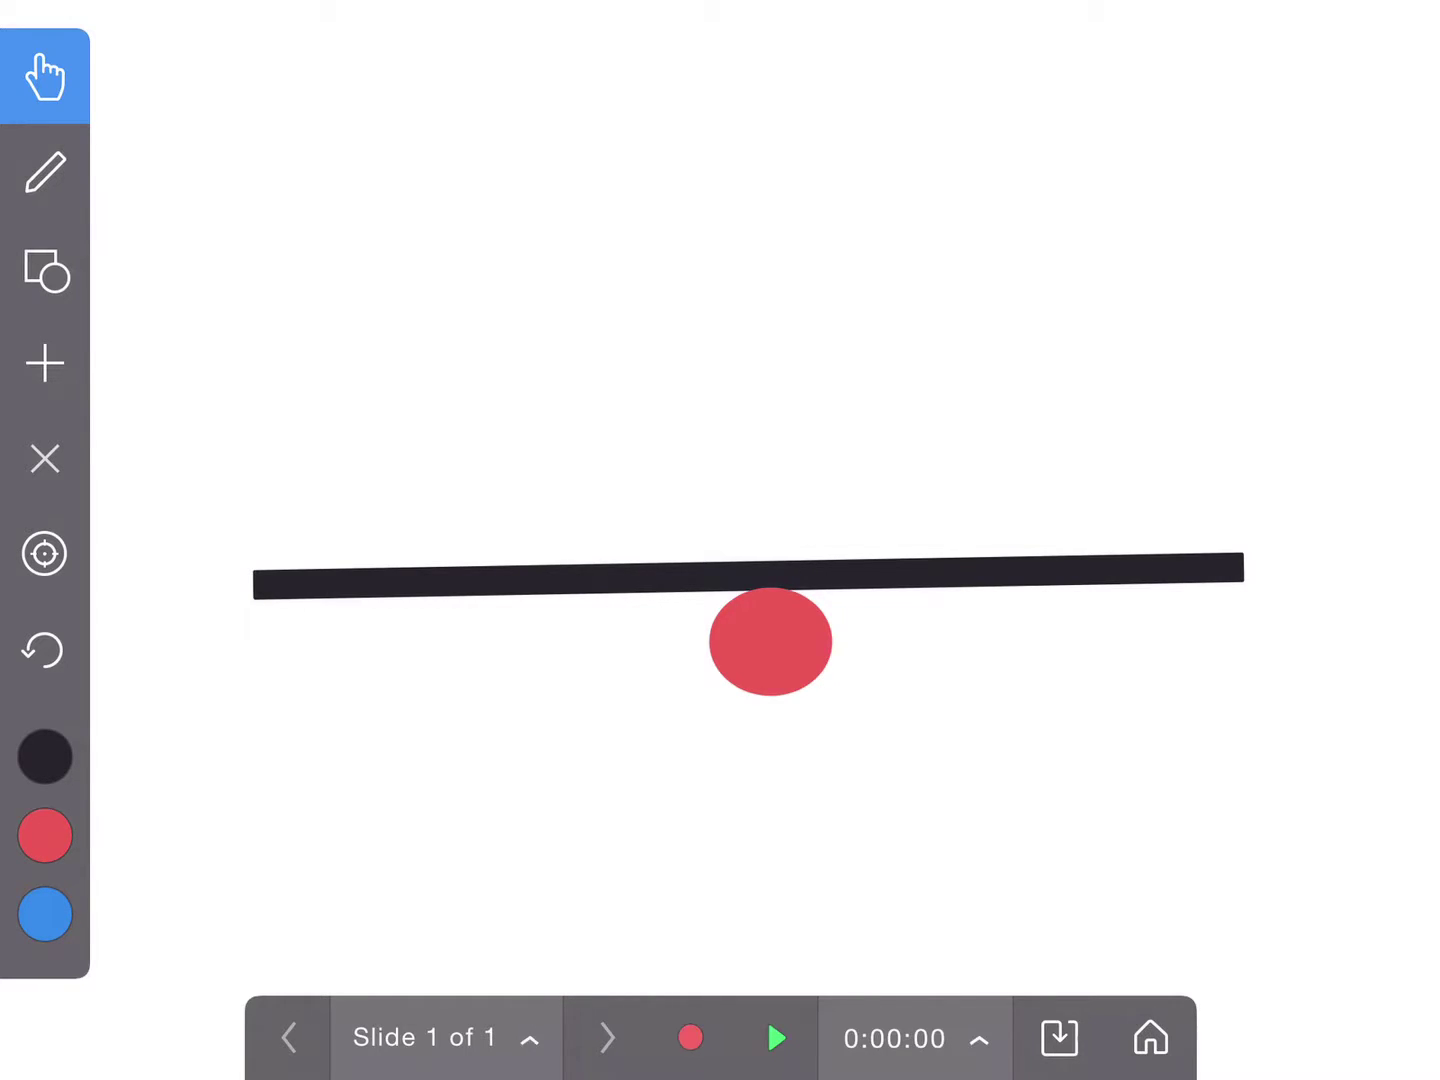
click(45, 364)
Insert the Feelings FLASHCARDS photo, lasso-cut the box, and set it on the bar's right end
click(185, 366)
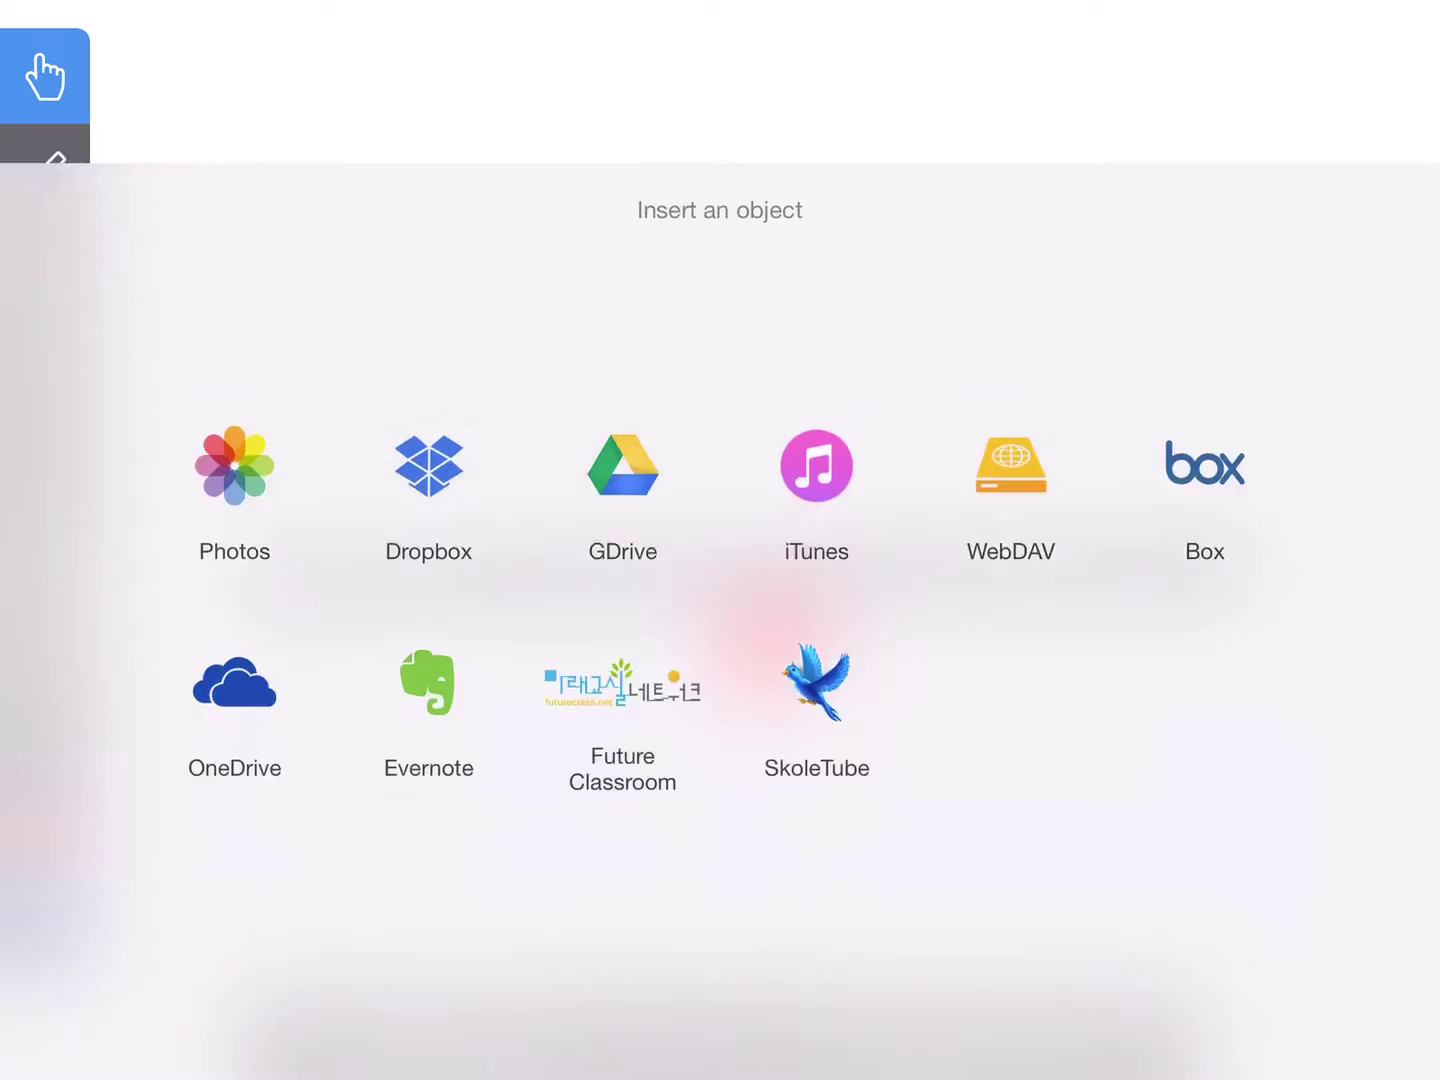
click(232, 305)
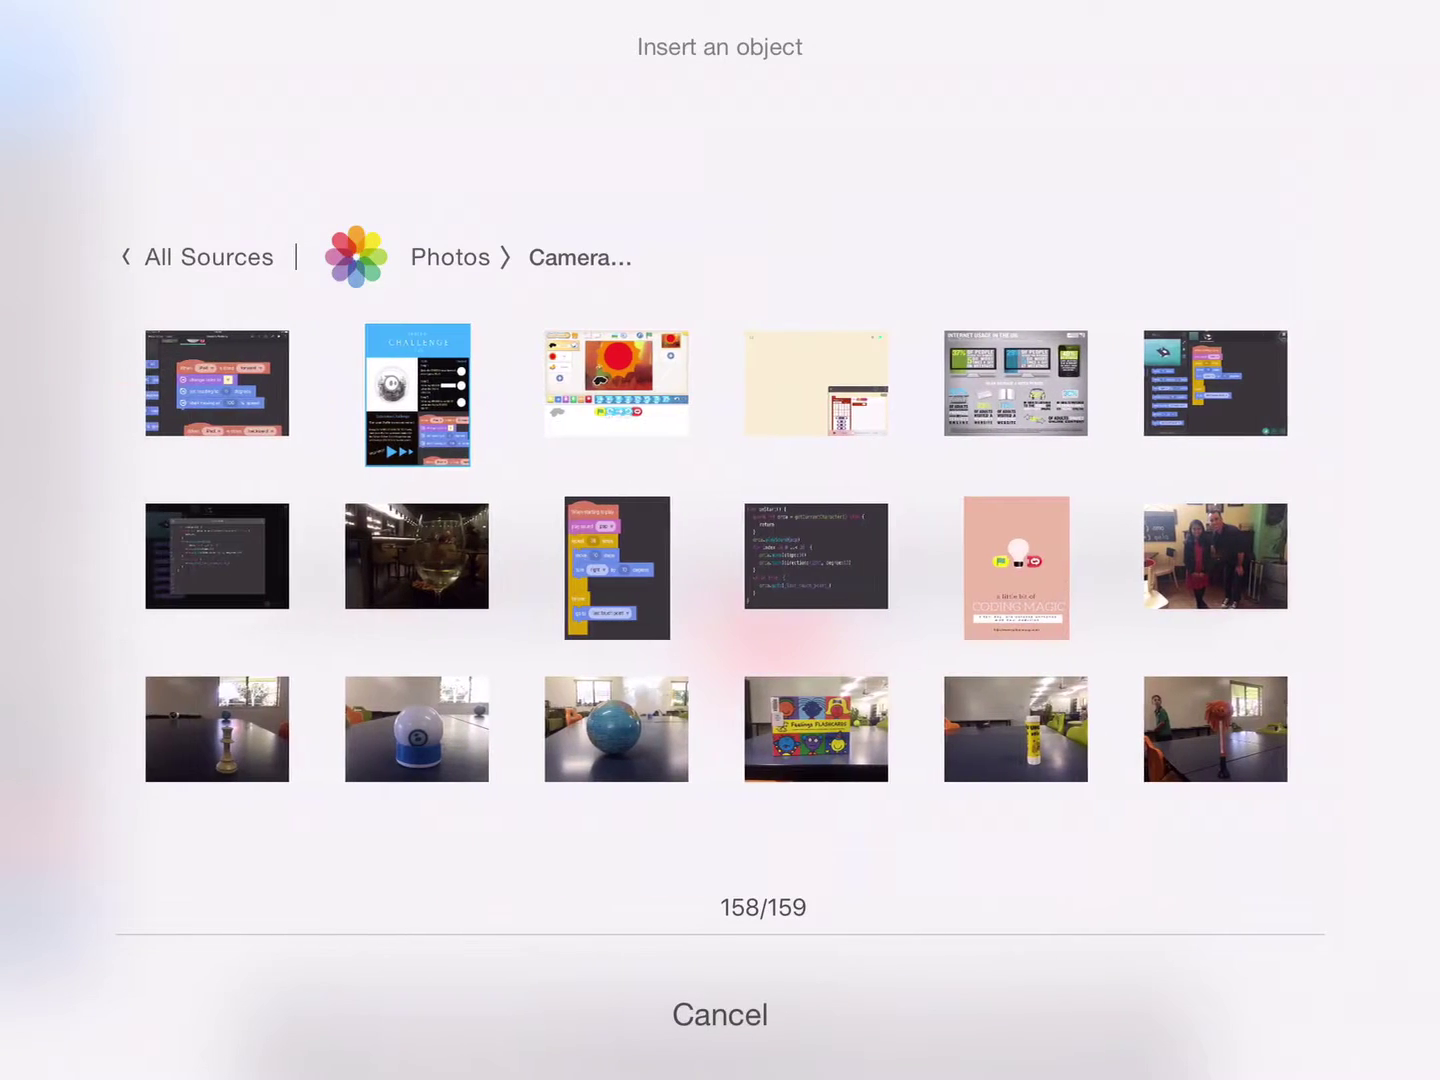
click(819, 727)
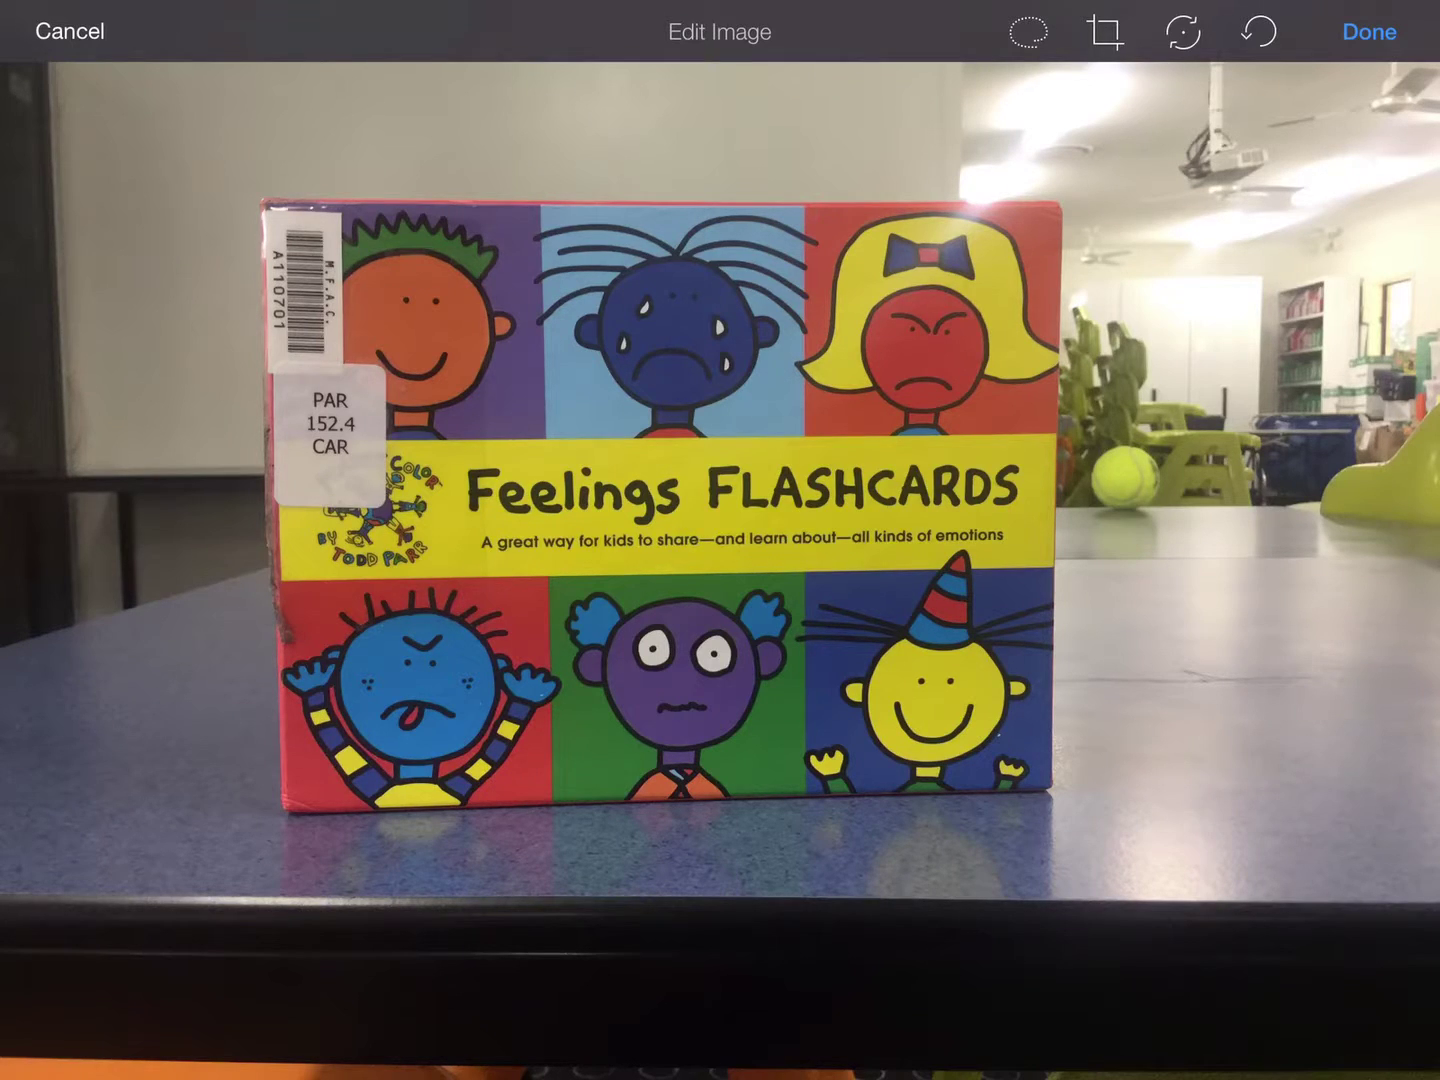
click(1029, 31)
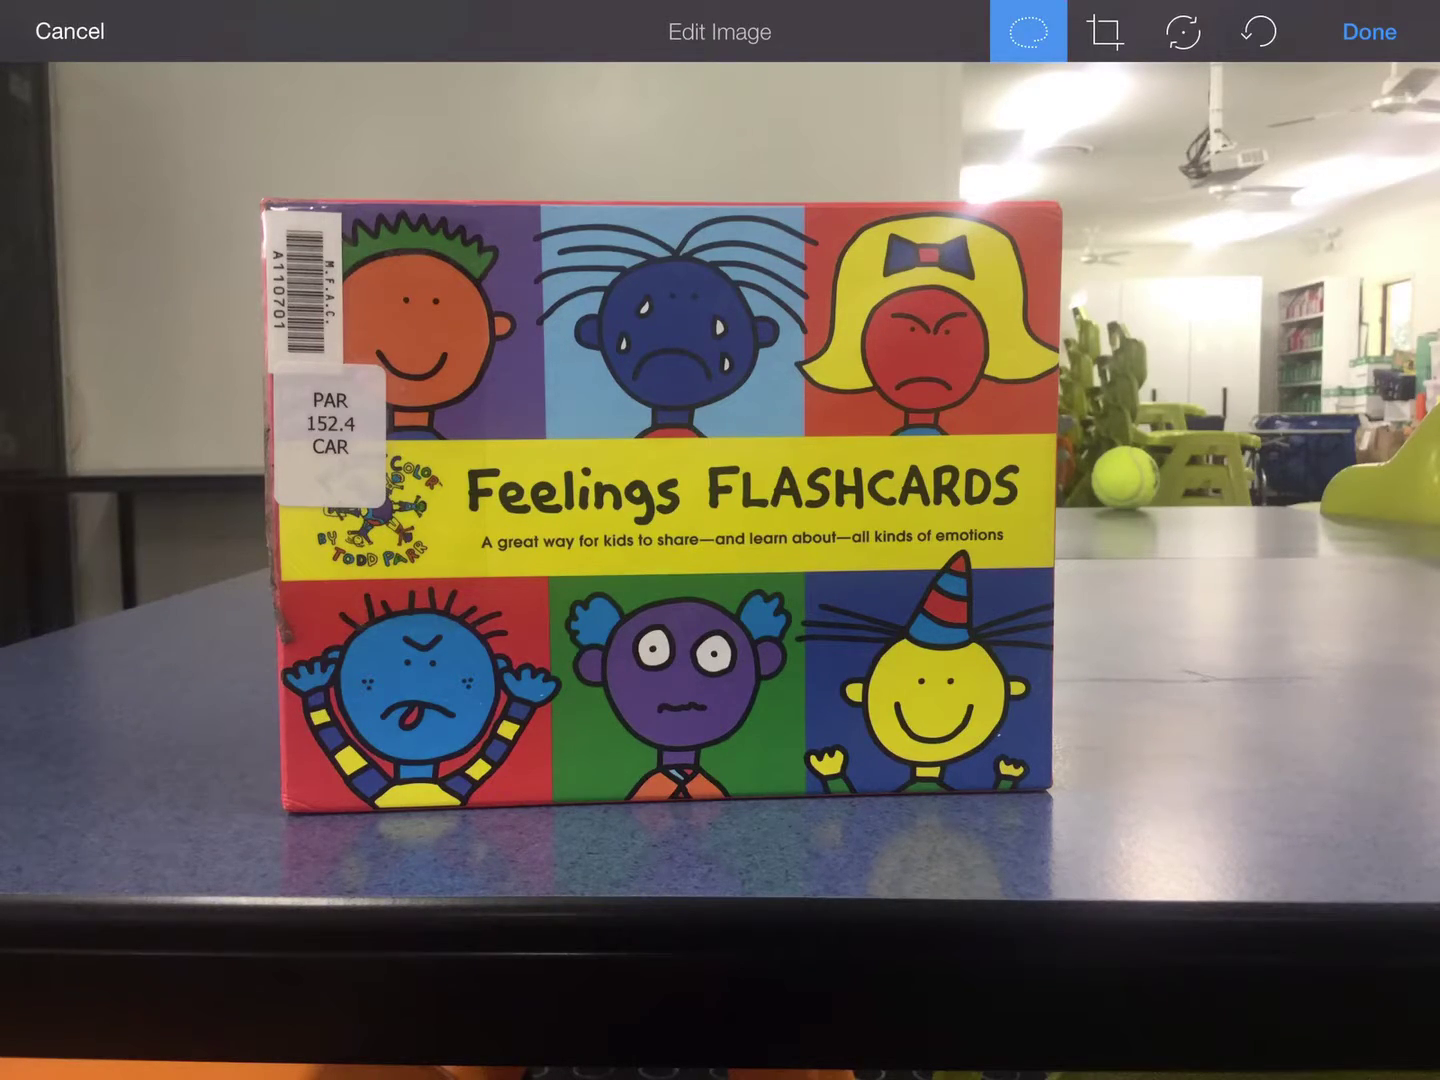
mouse_move(282, 812)
mouse_down()
mouse_move(1008, 788)
mouse_move(1053, 720)
mouse_move(1044, 214)
mouse_move(338, 207)
mouse_move(271, 225)
mouse_move(279, 821)
mouse_up()
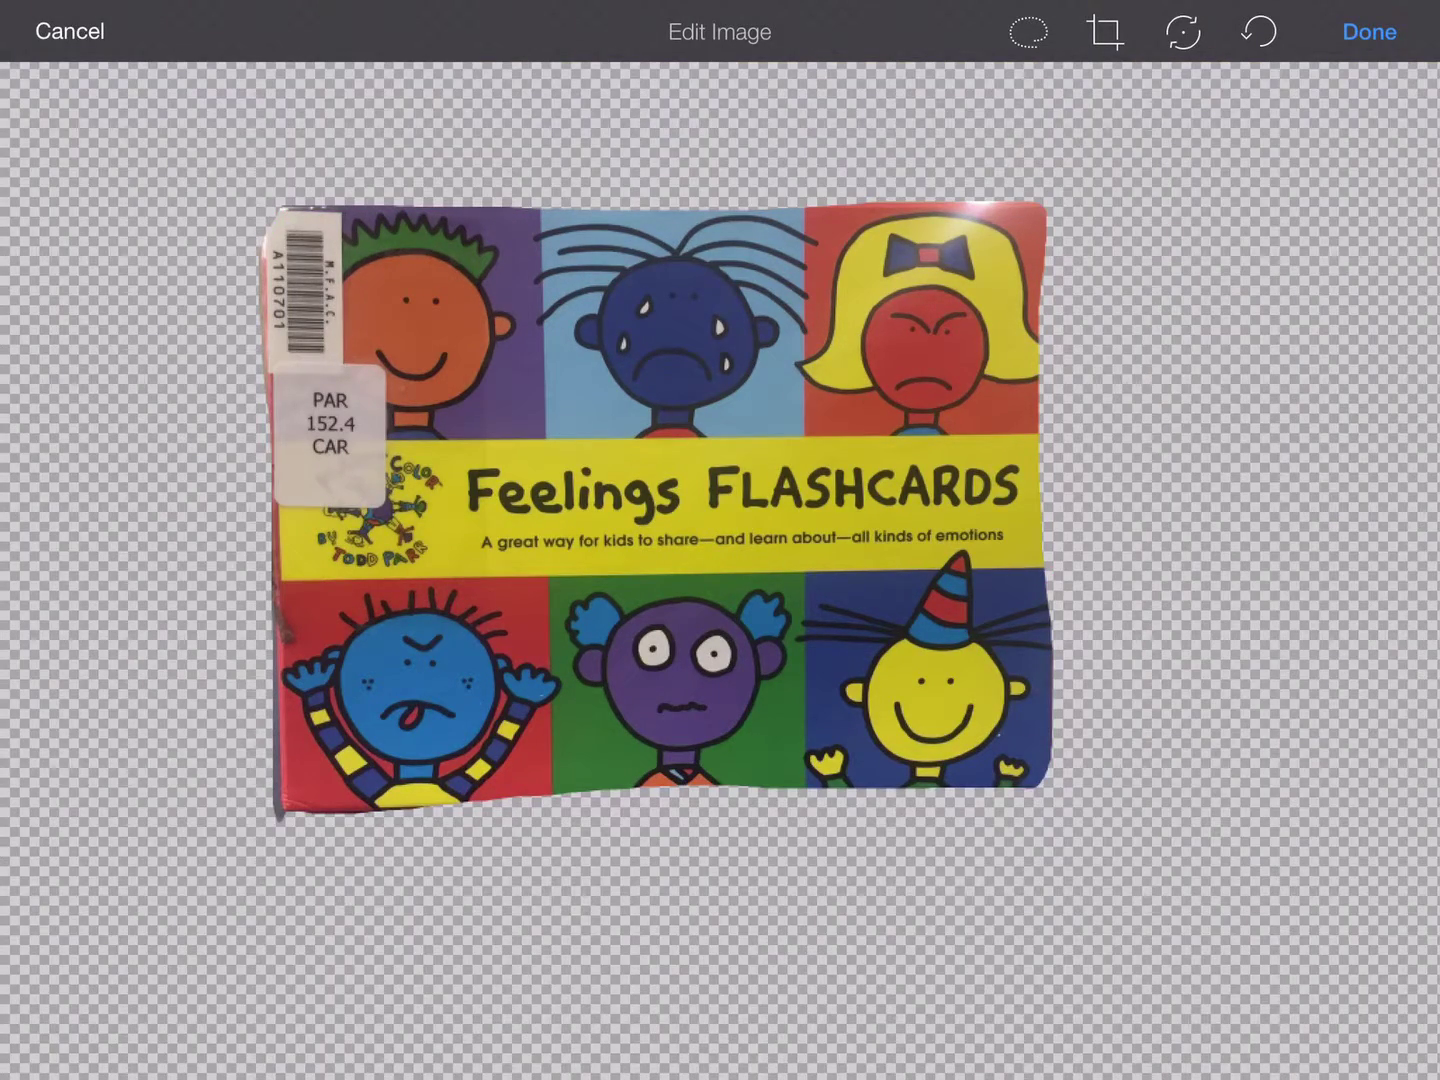
click(1369, 31)
drag(1119, 422, 1063, 451)
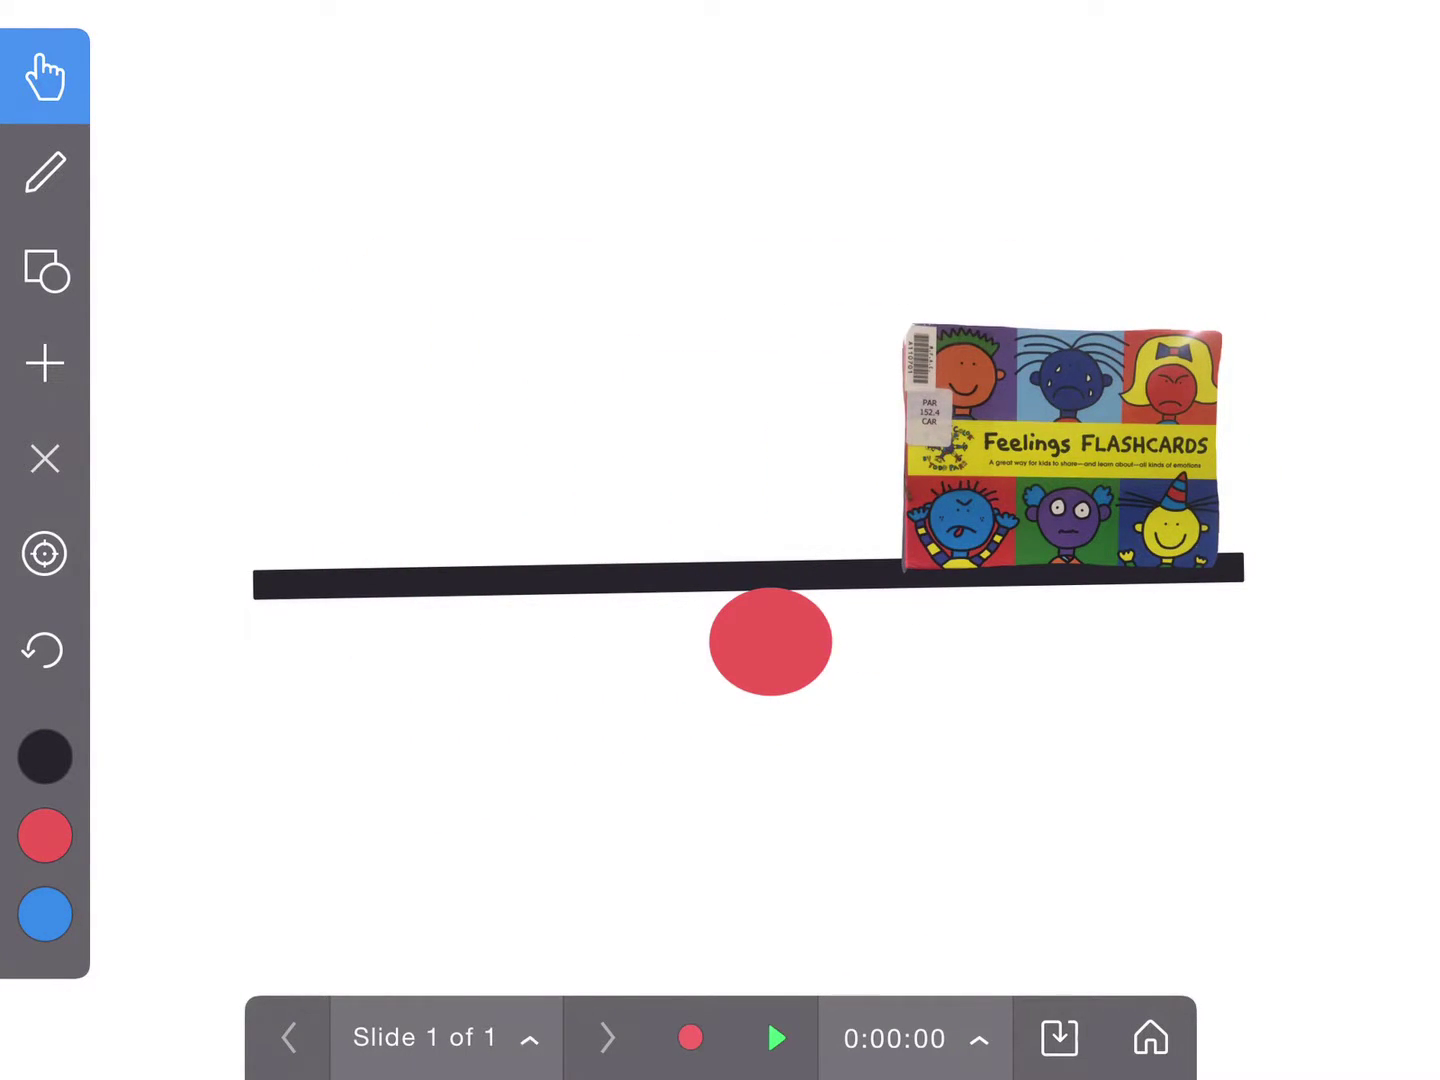
click(45, 364)
Insert the Sphero photo and lasso around the robot ball to remove its background
click(192, 360)
click(234, 332)
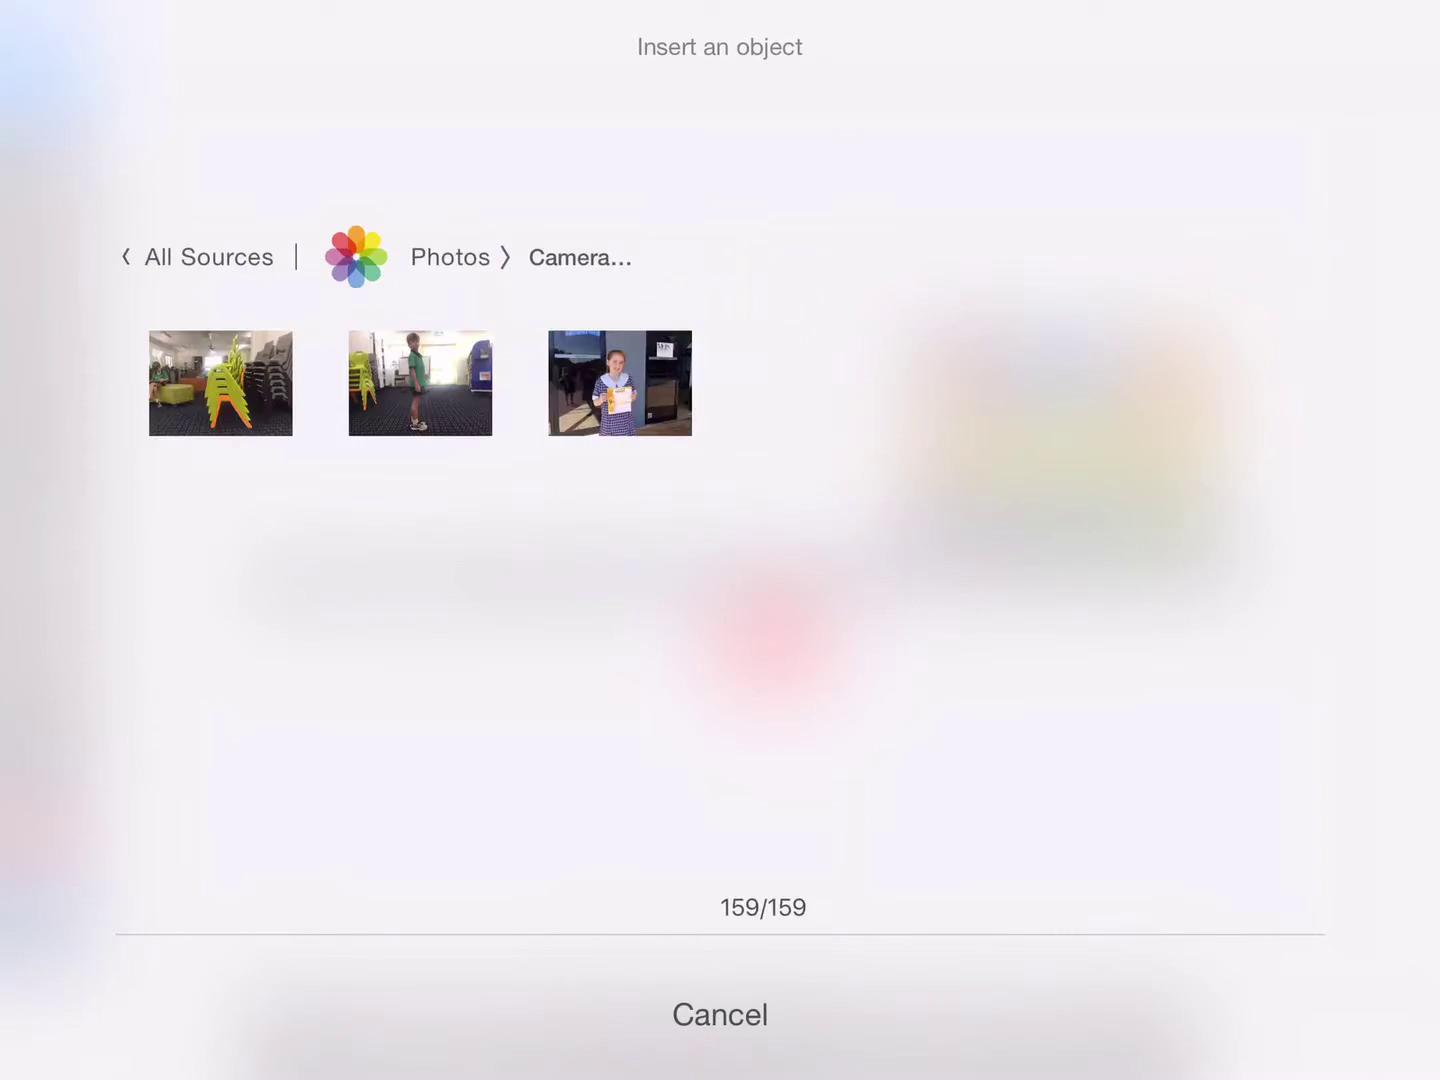
scroll(720, 540, left, 5)
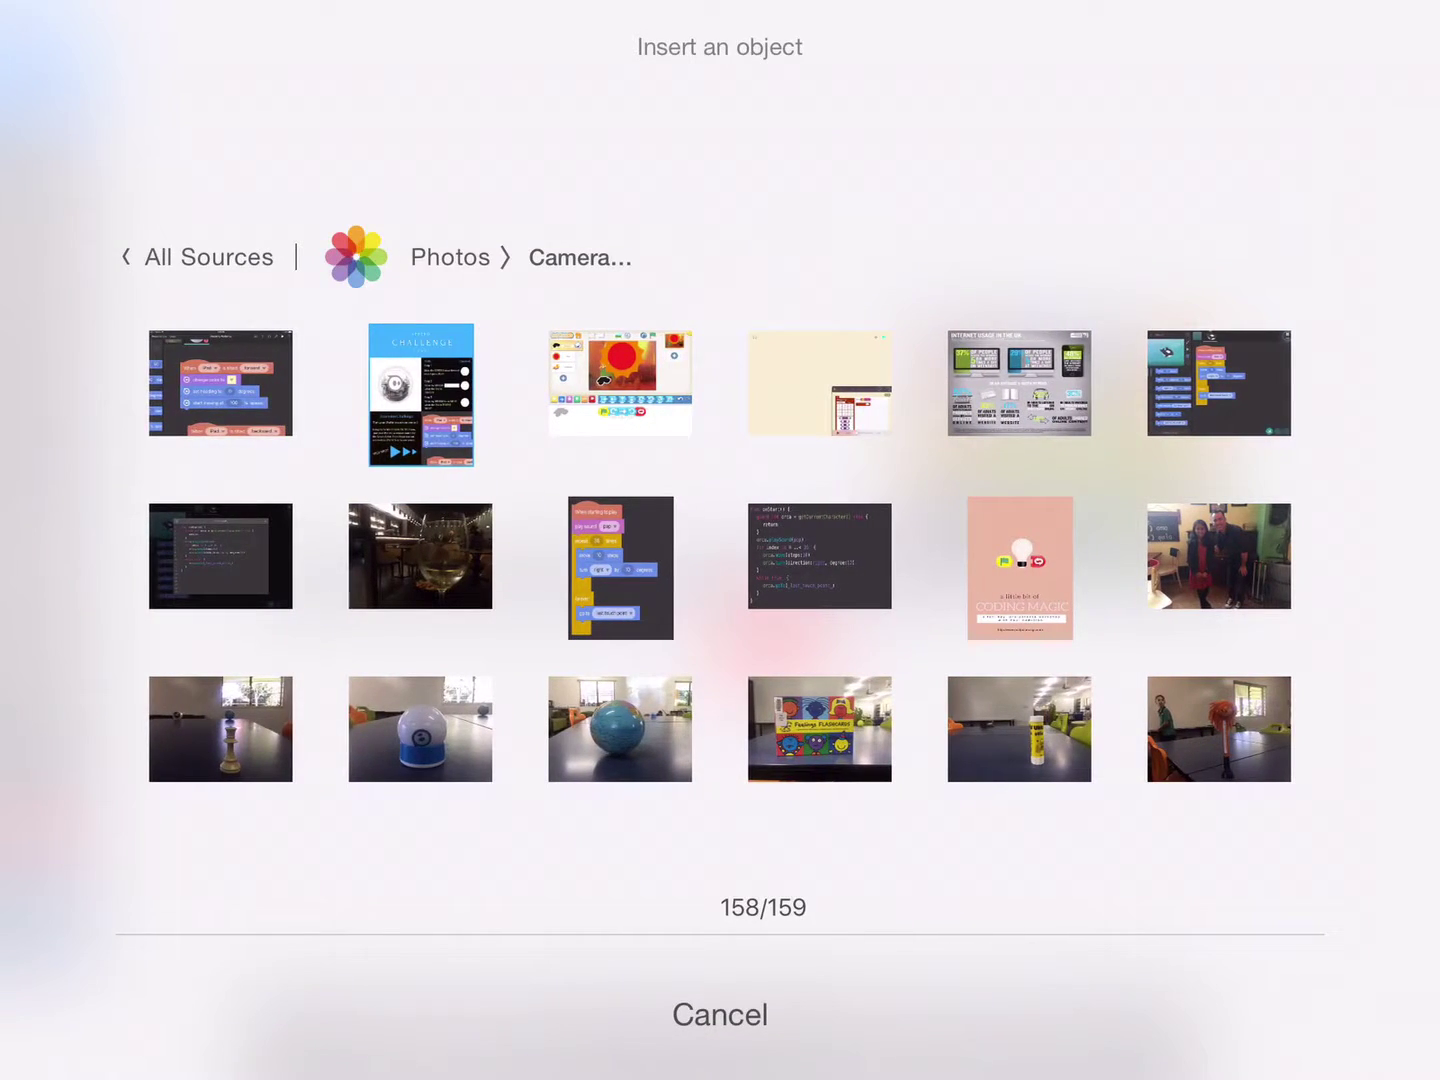
click(720, 540)
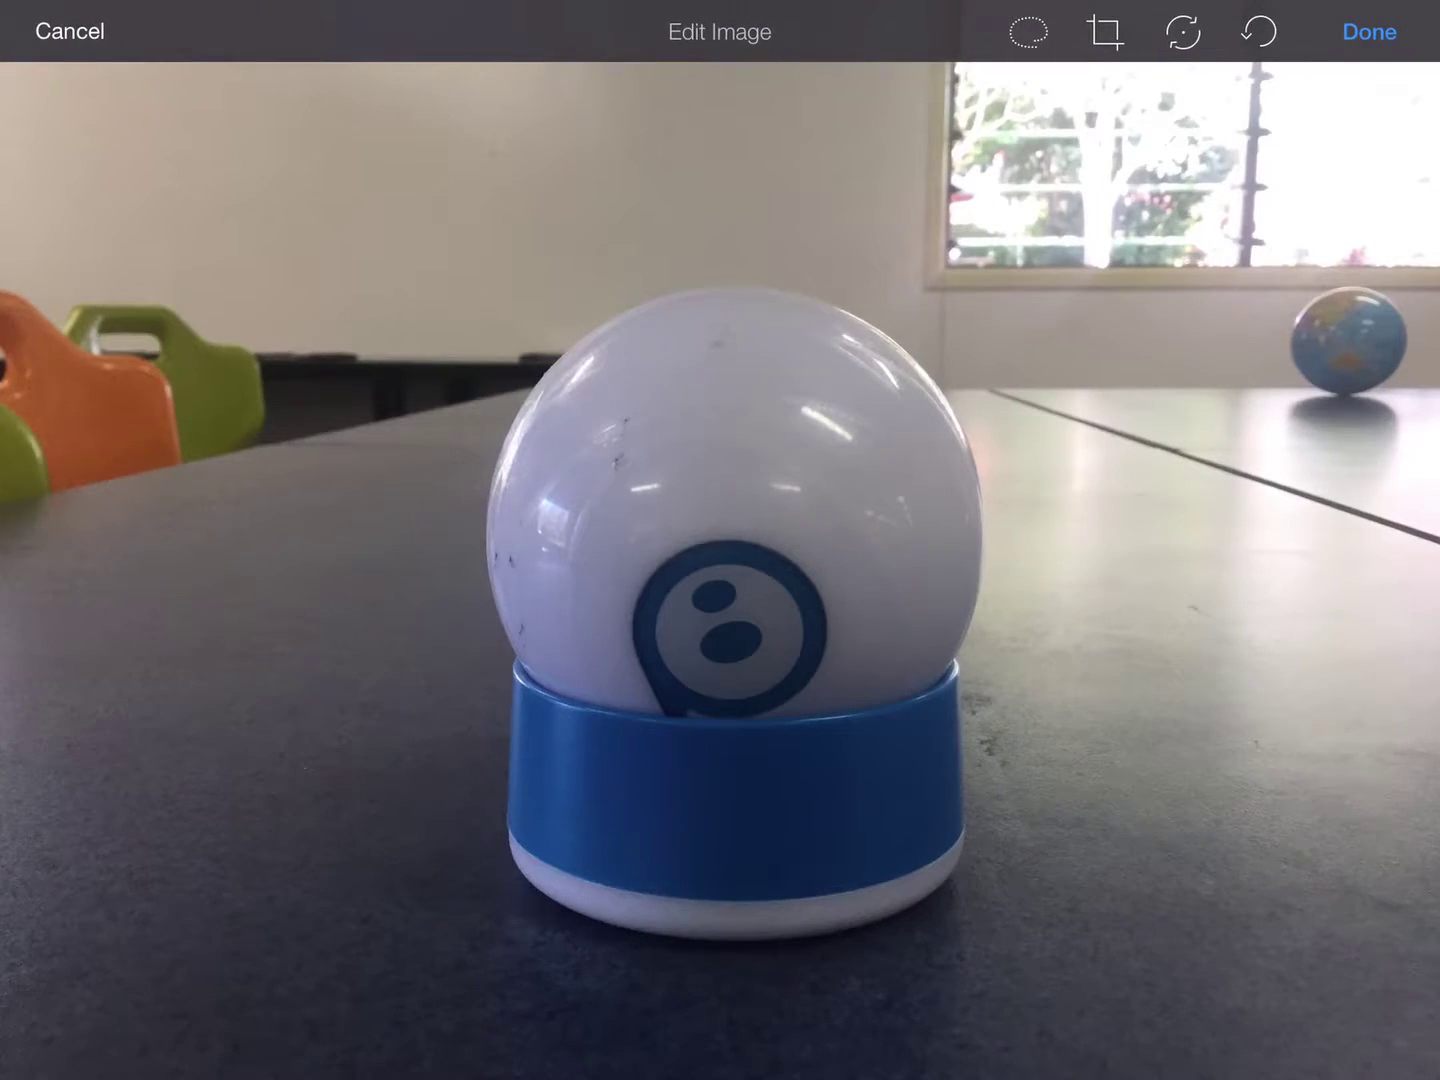
click(1028, 31)
mouse_move(707, 946)
mouse_down()
mouse_move(956, 749)
mouse_move(936, 411)
mouse_up()
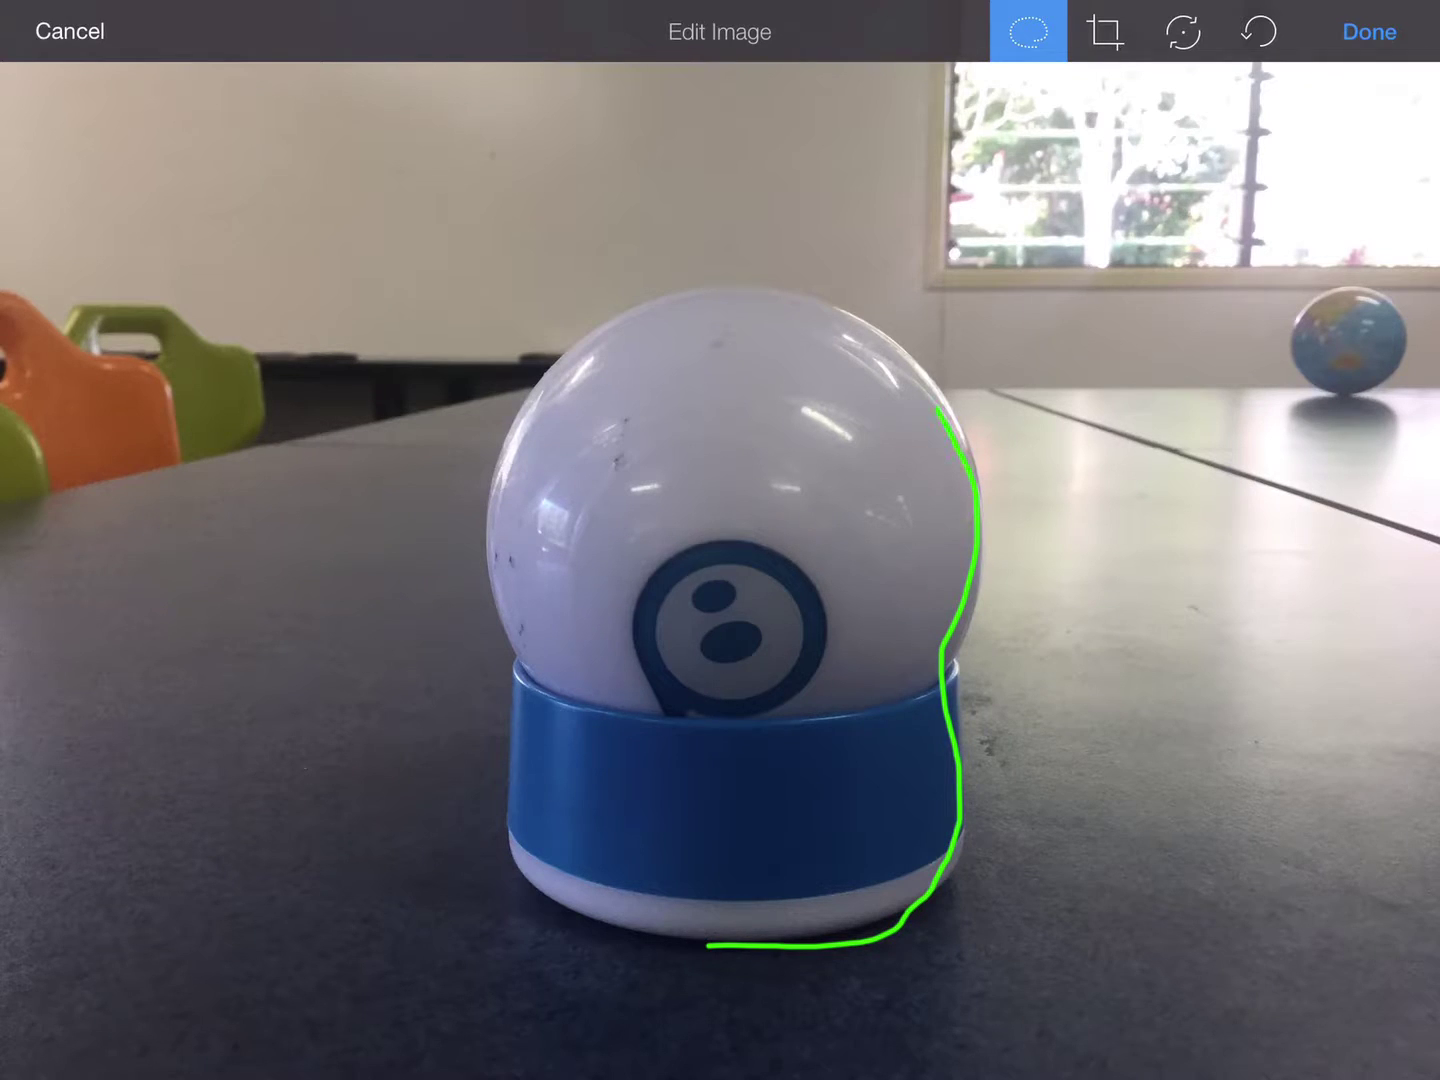
mouse_move(838, 325)
mouse_down()
mouse_move(688, 304)
mouse_move(585, 349)
mouse_move(495, 563)
mouse_move(524, 675)
mouse_move(512, 776)
mouse_move(540, 912)
mouse_move(720, 947)
mouse_up()
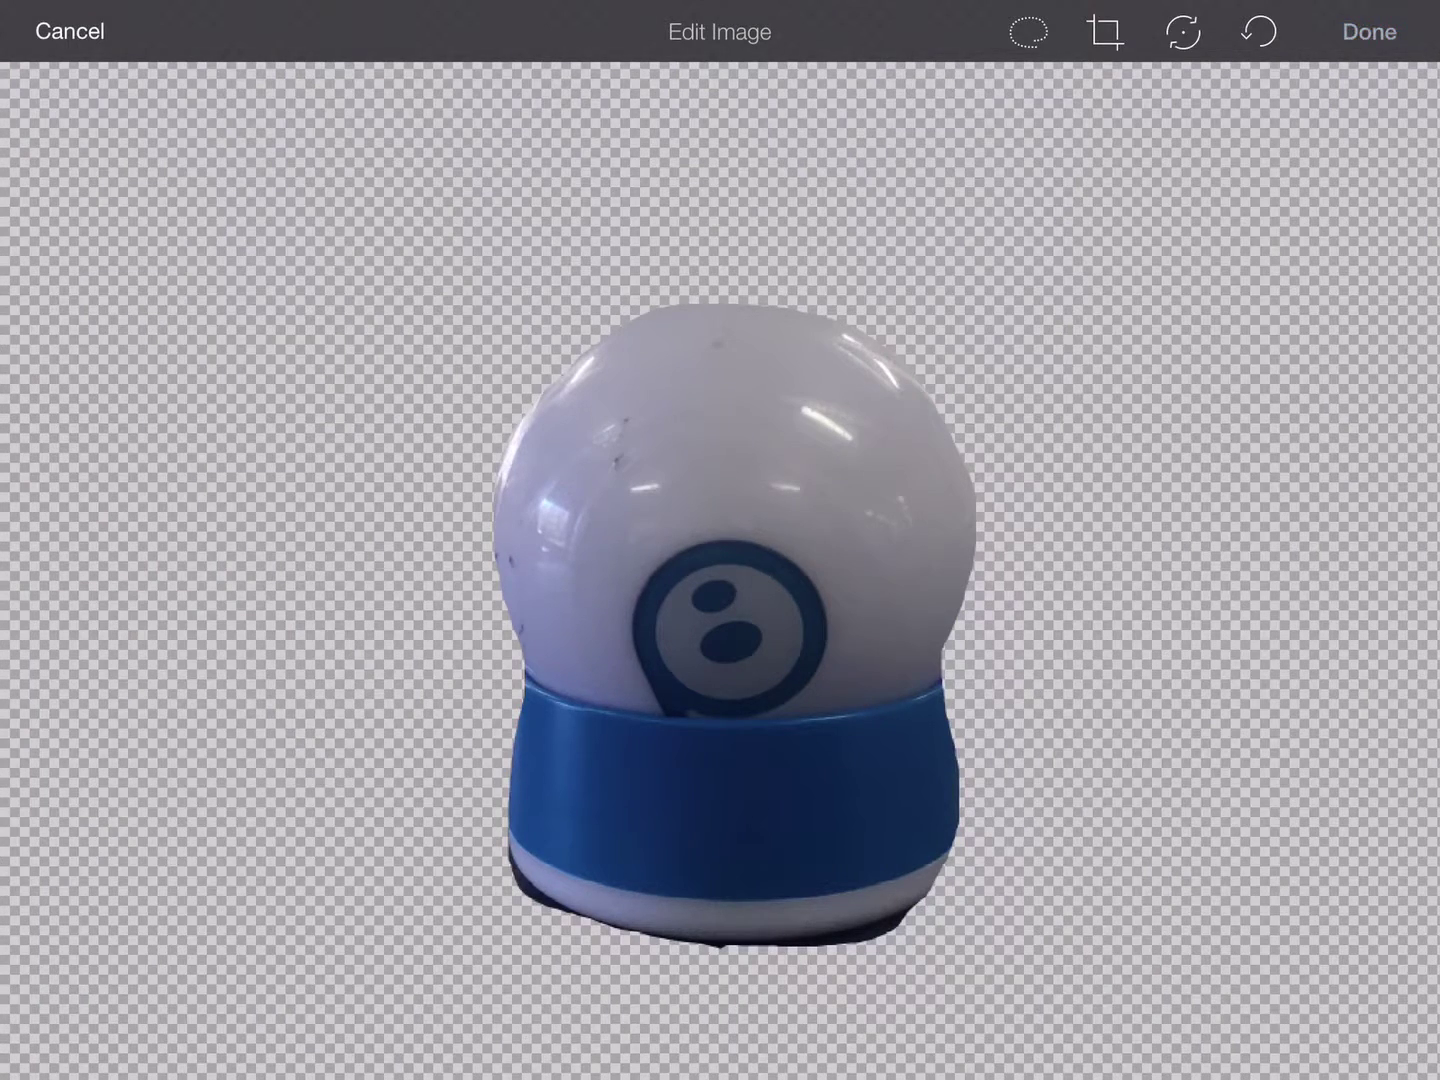
click(1369, 32)
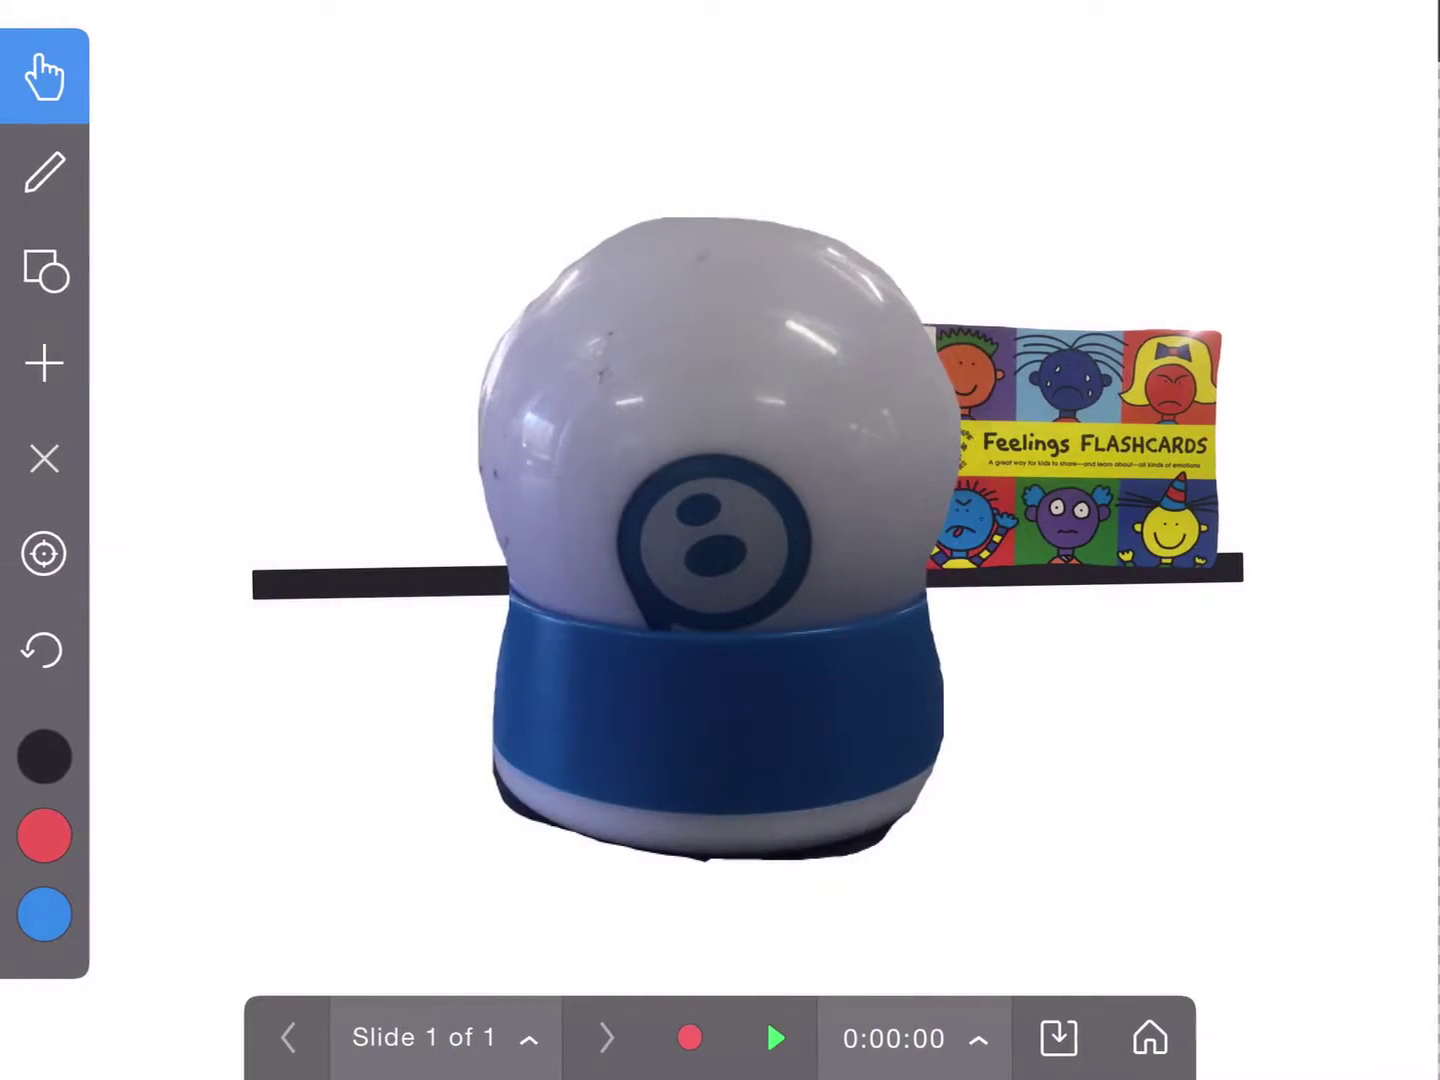
Shrink the Sphero, lift both objects off, and tilt the bar steeply with its right end raised
drag(403, 433, 390, 483)
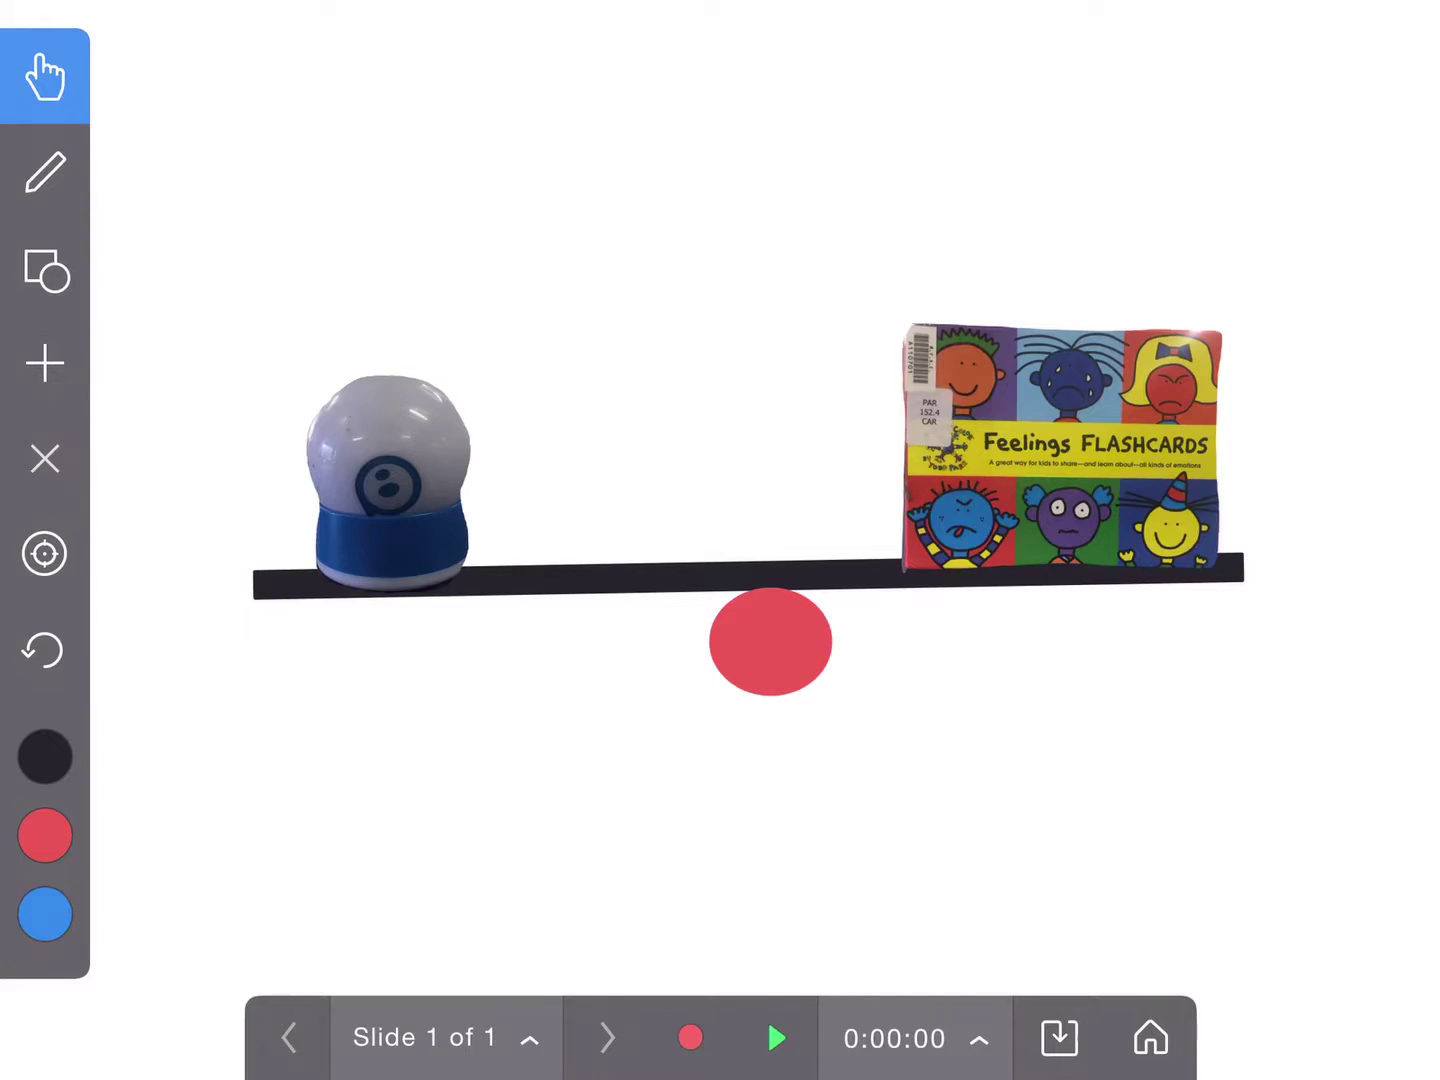
drag(1063, 450, 1078, 295)
drag(389, 484, 412, 346)
drag(1226, 568, 1209, 461)
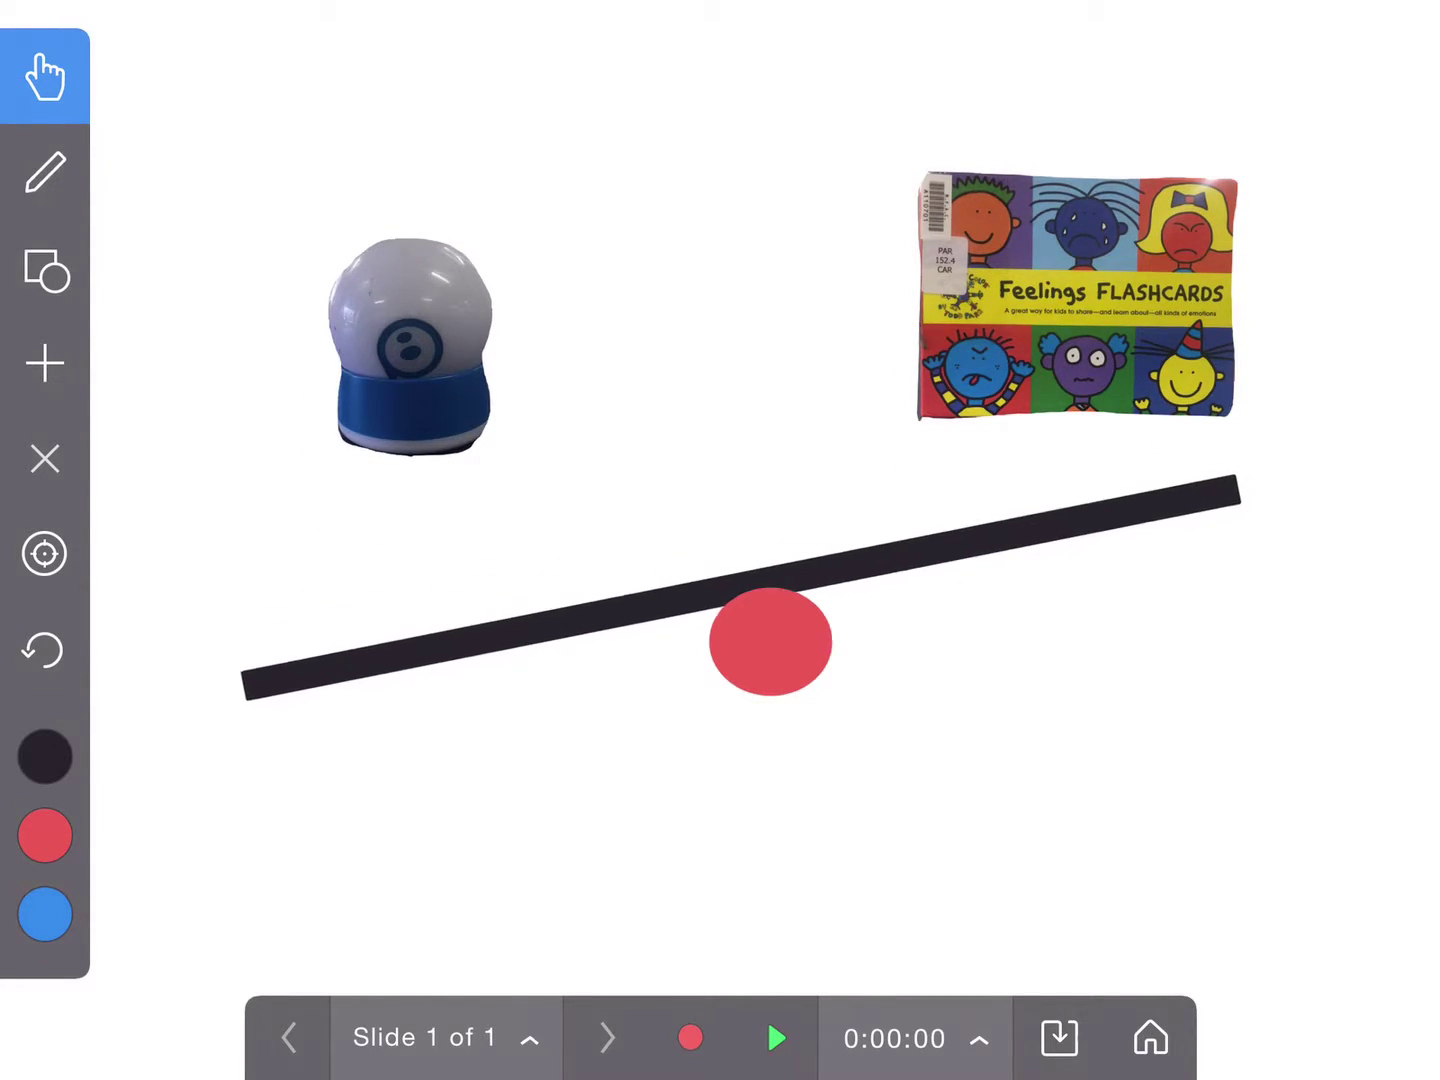
Rest the flashcard box on the raised right end and the Sphero on the low left tip
drag(1078, 295, 1041, 361)
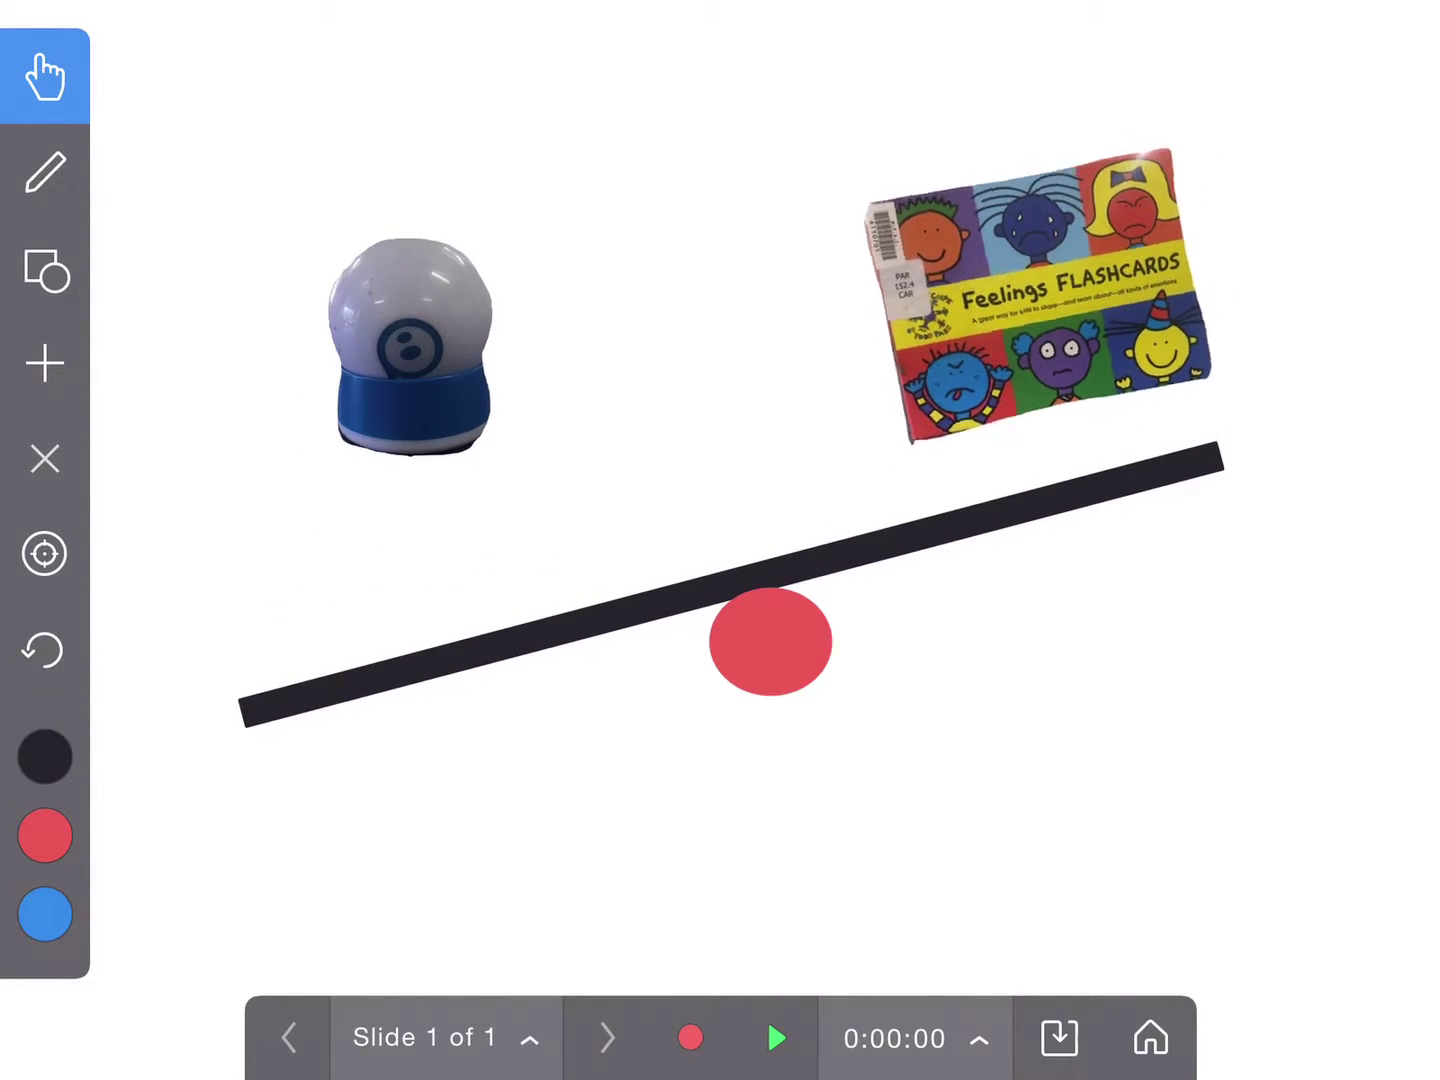
drag(412, 346, 351, 568)
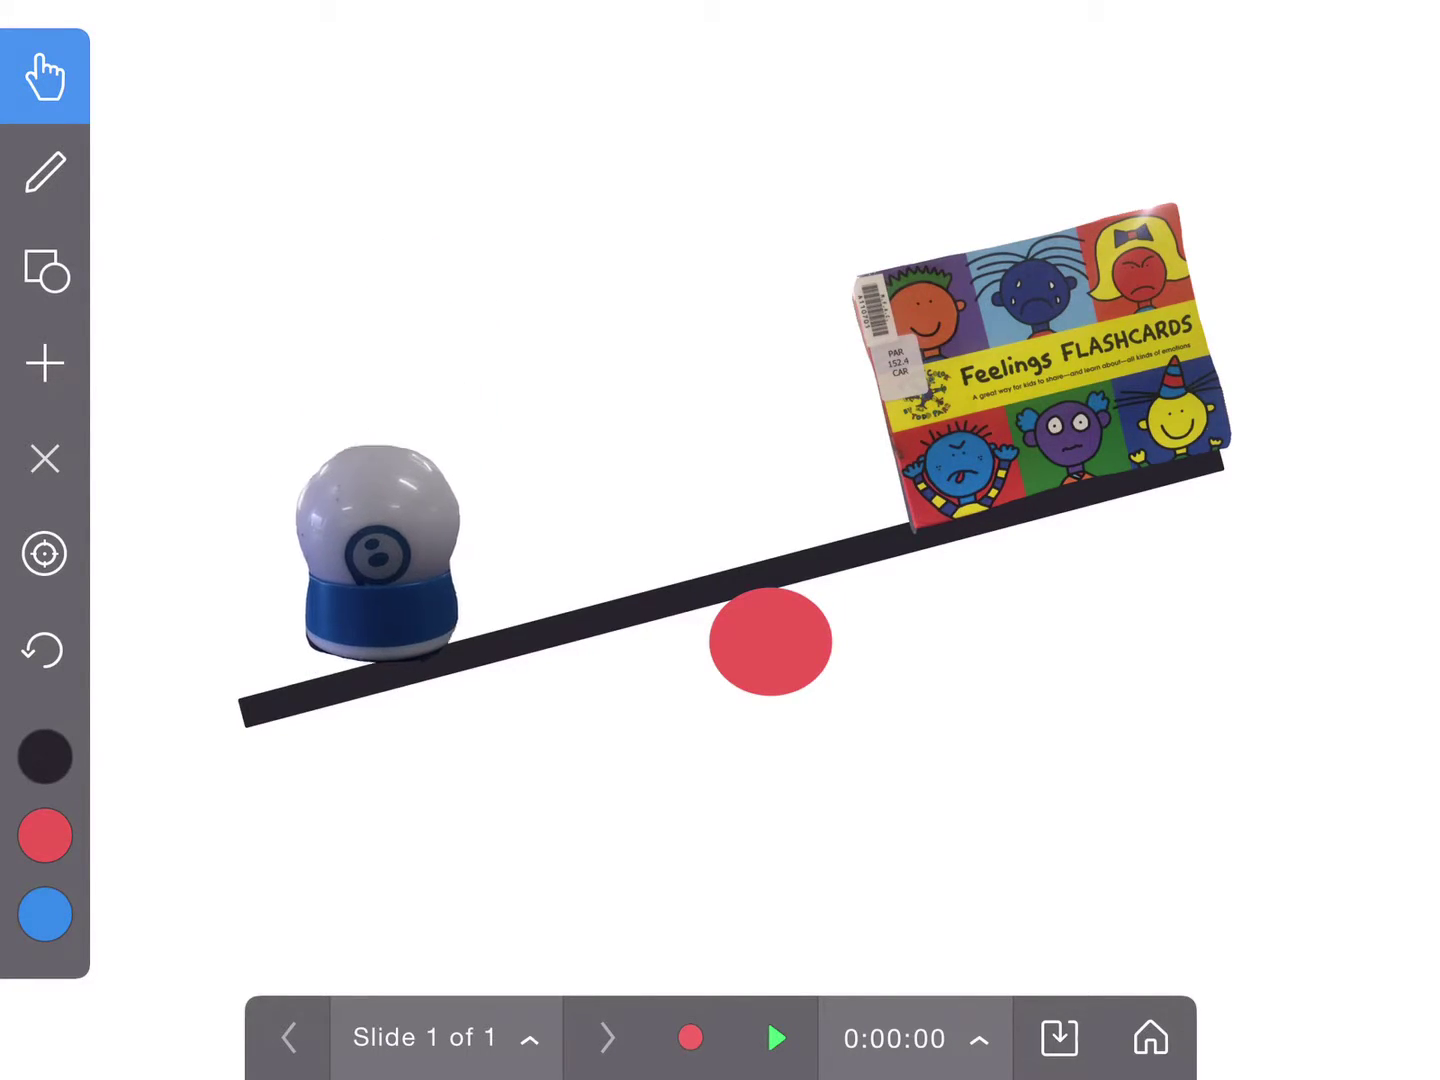
drag(352, 568, 979, 422)
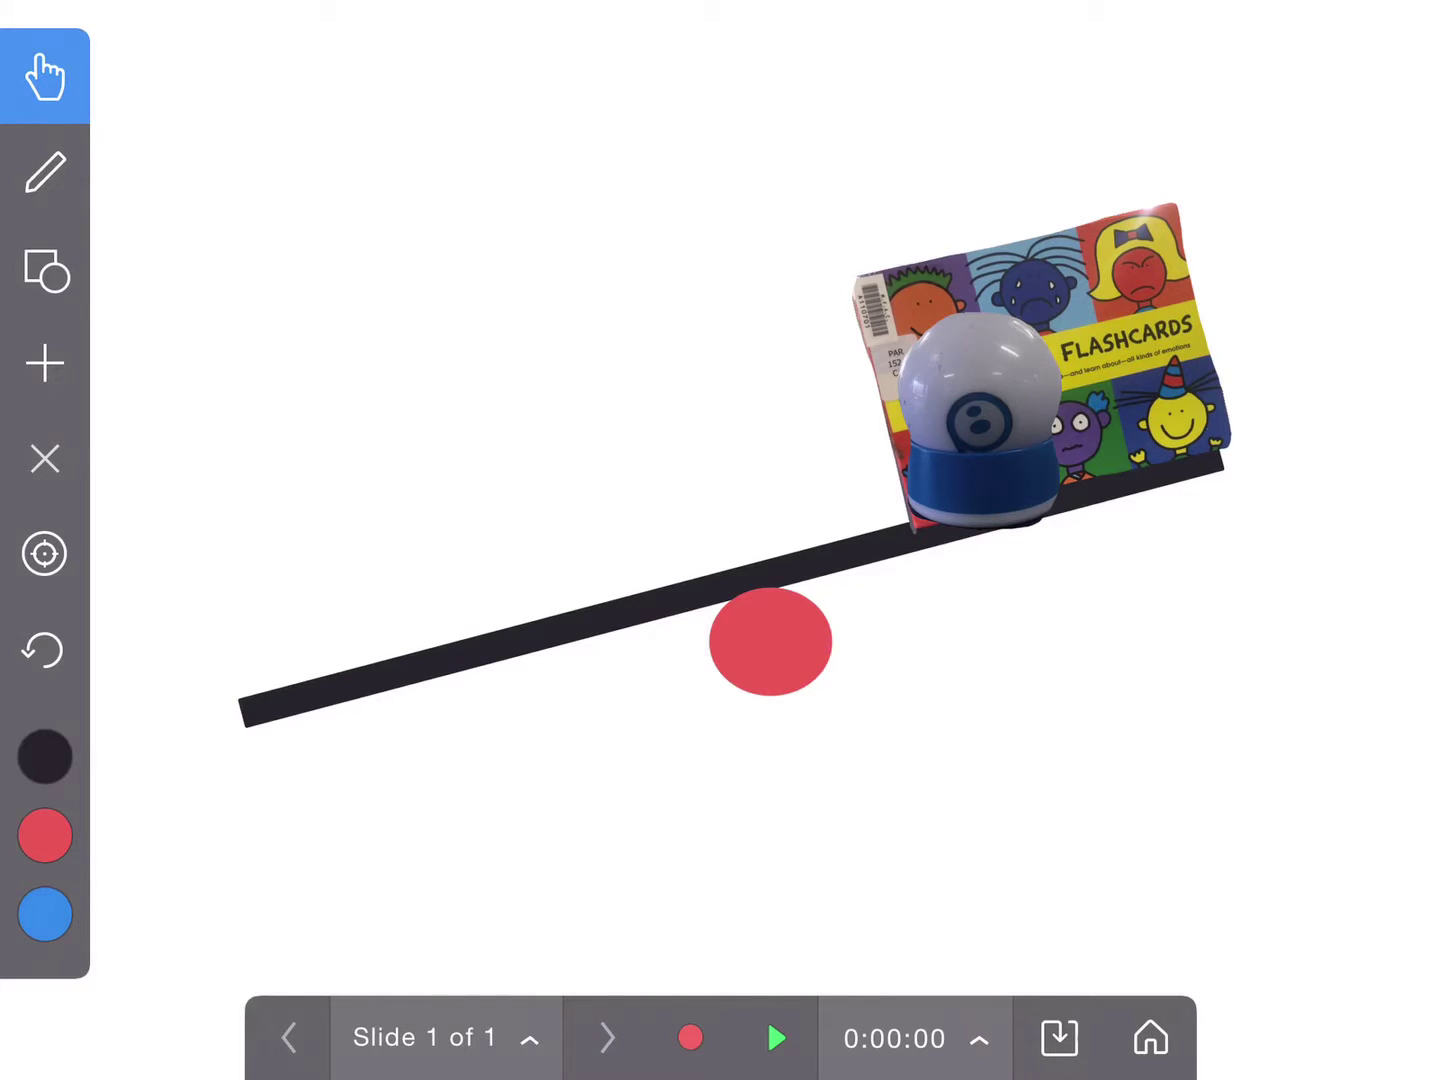
drag(979, 428, 358, 585)
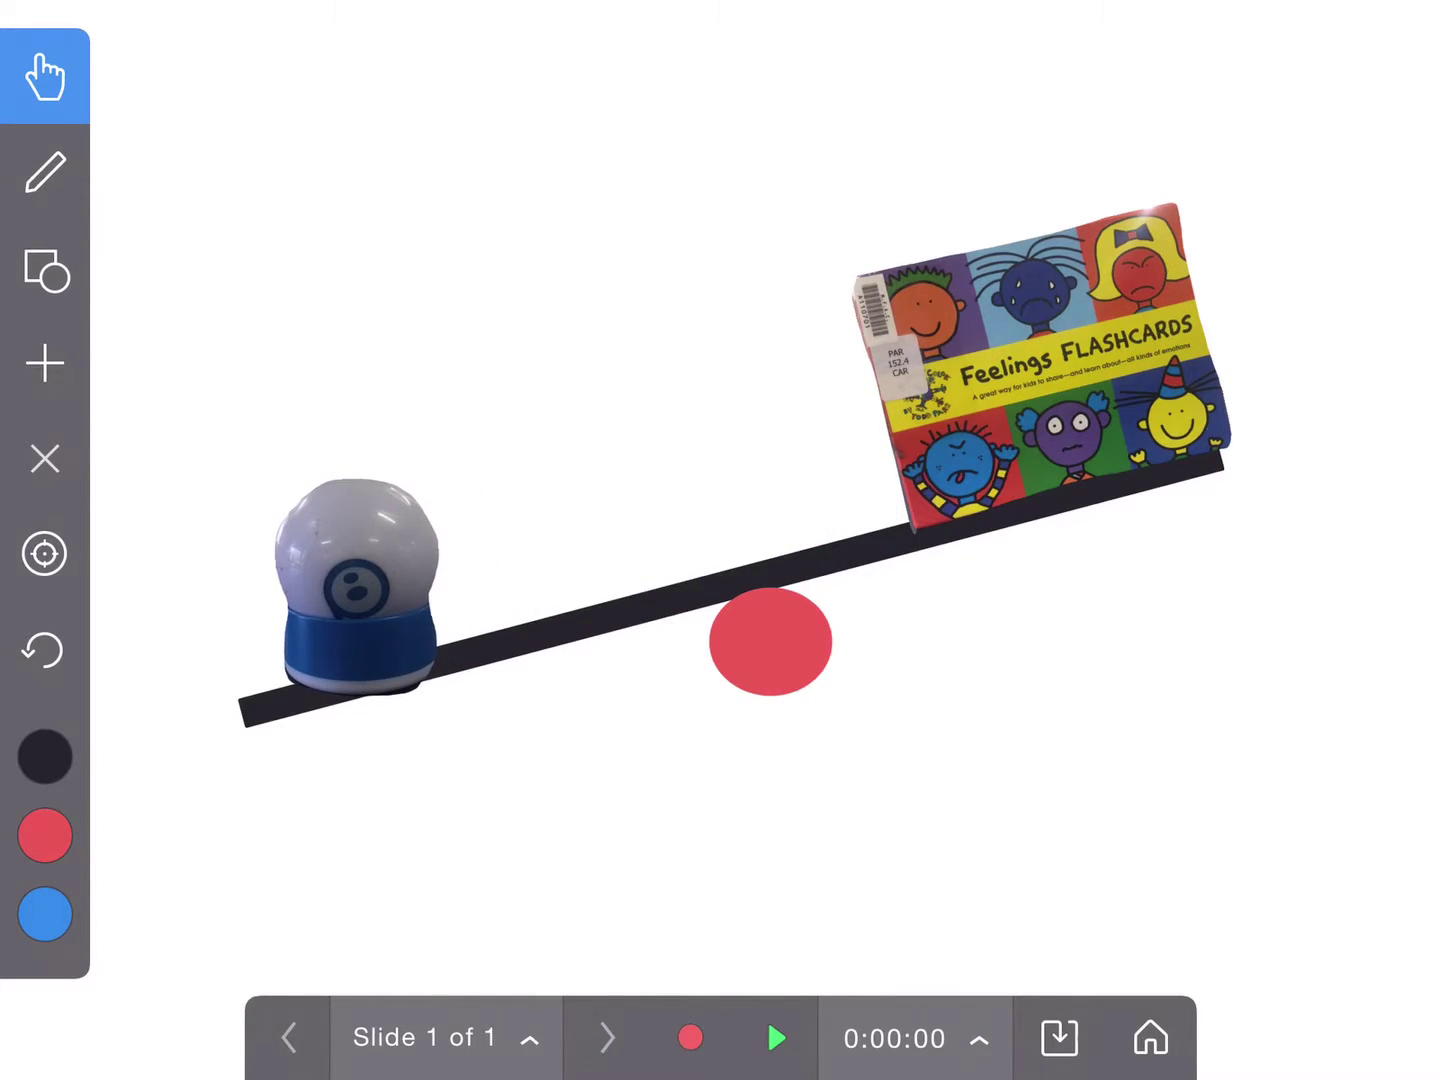